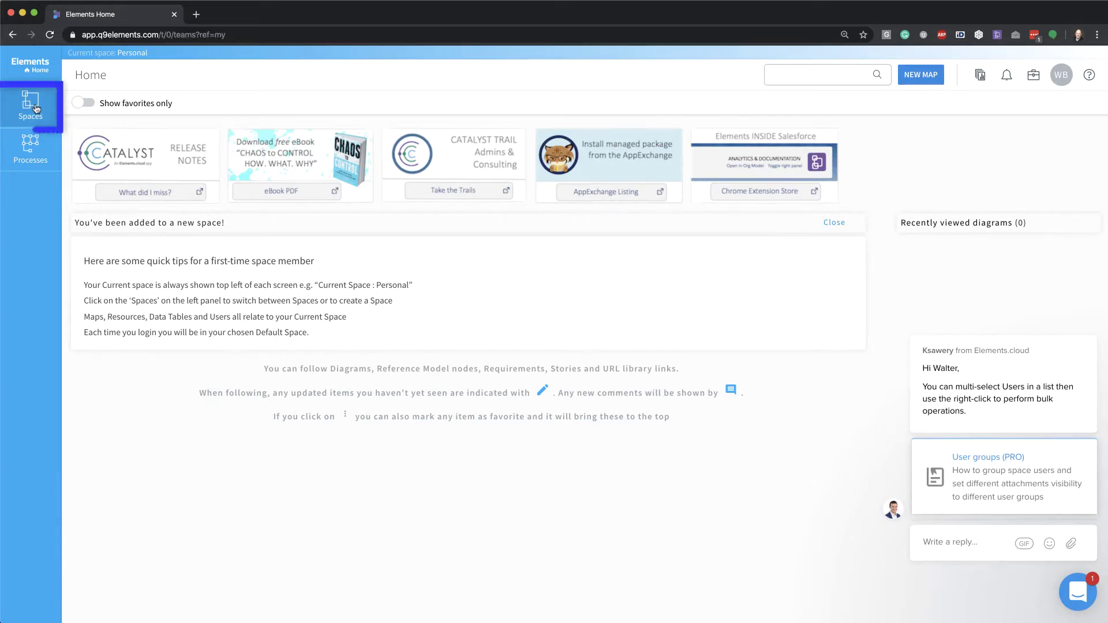
Create a new space named My Pizzeria from the Spaces list.
left_click(31, 106)
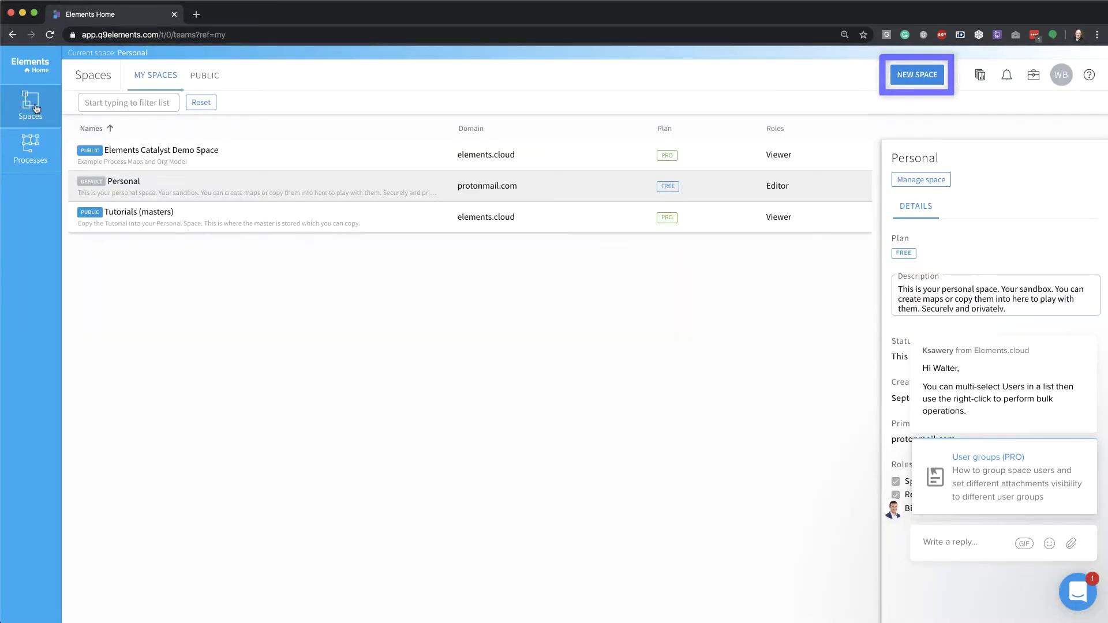
left_click(915, 75)
type("My Pizzeria")
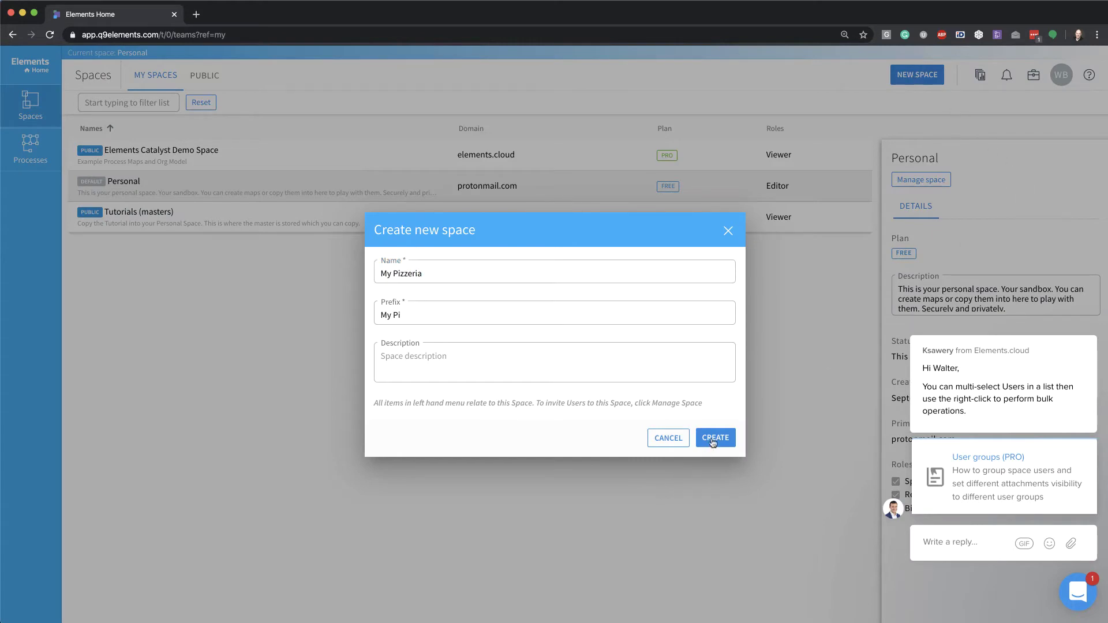
left_click(715, 436)
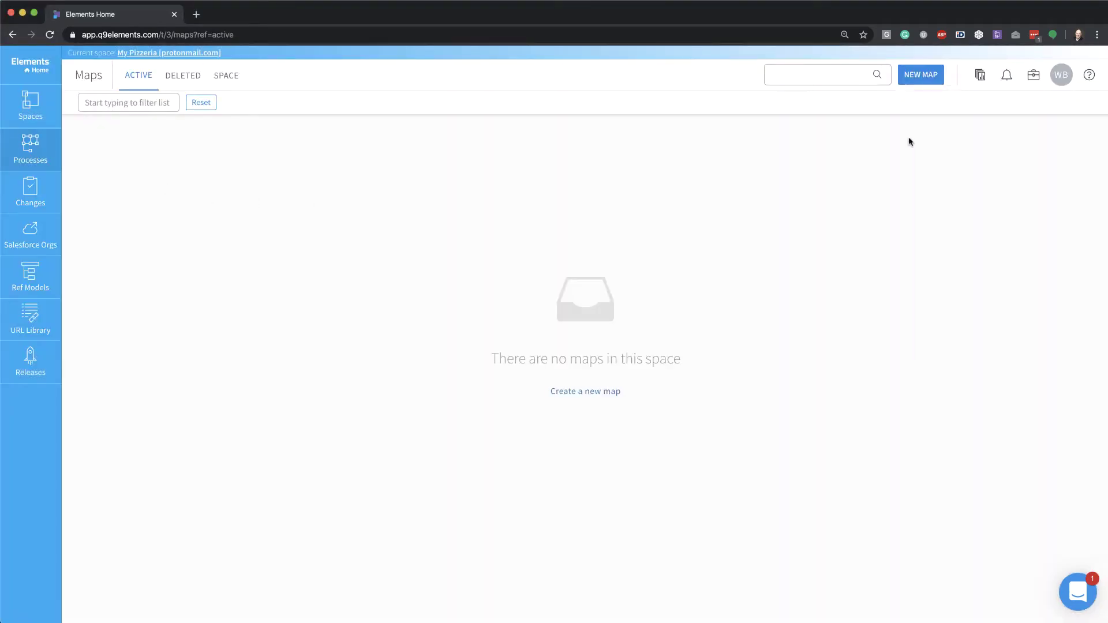
Create a new map named Bake a Pizza in the My Pizzeria space.
left_click(923, 78)
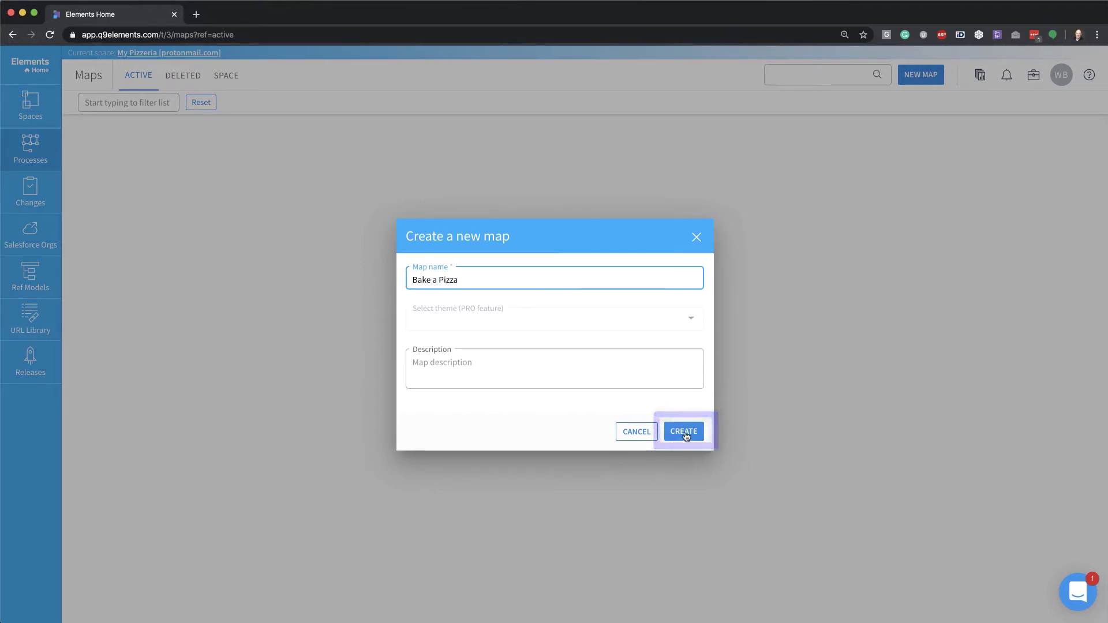
left_click(683, 430)
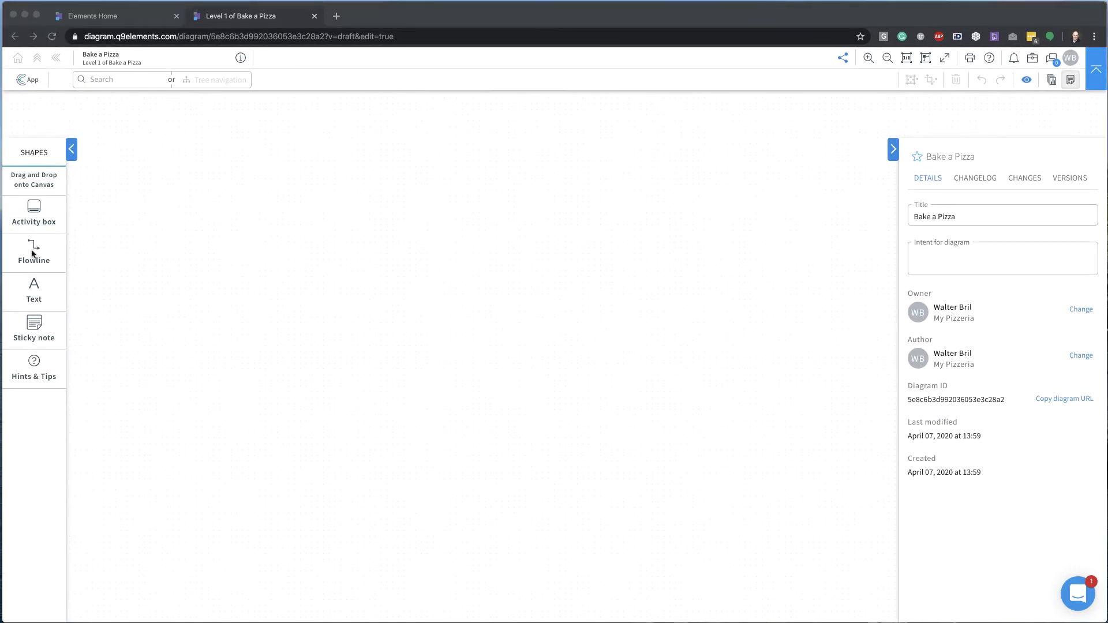
Add a starting flowline on the left labelled Hungry customer and position it.
left_click_drag(210, 260, 166, 260)
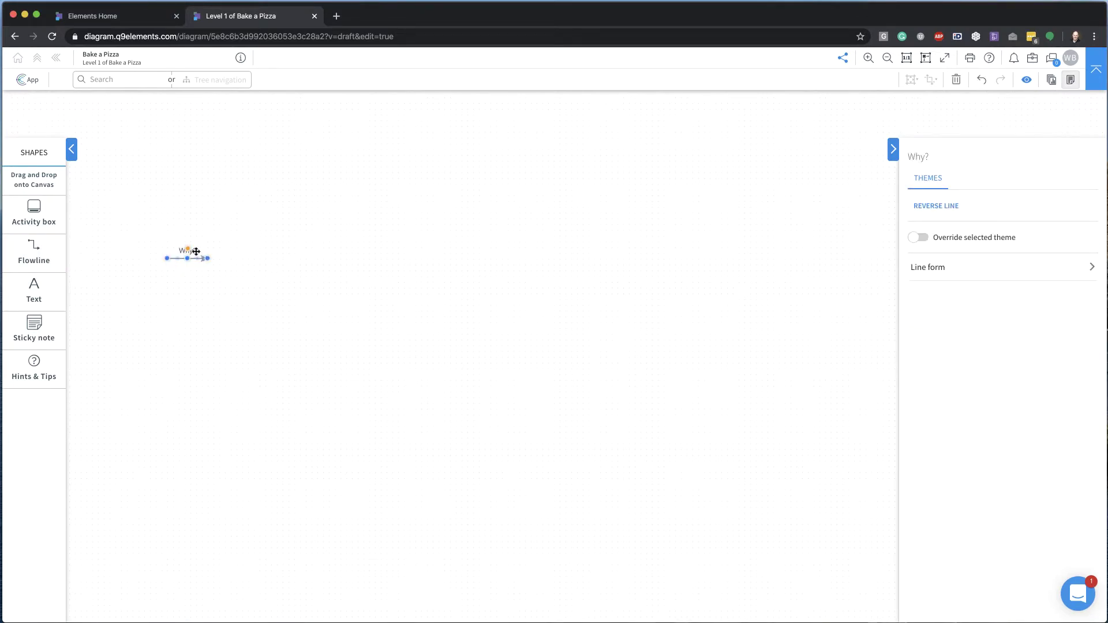
double_click(194, 252)
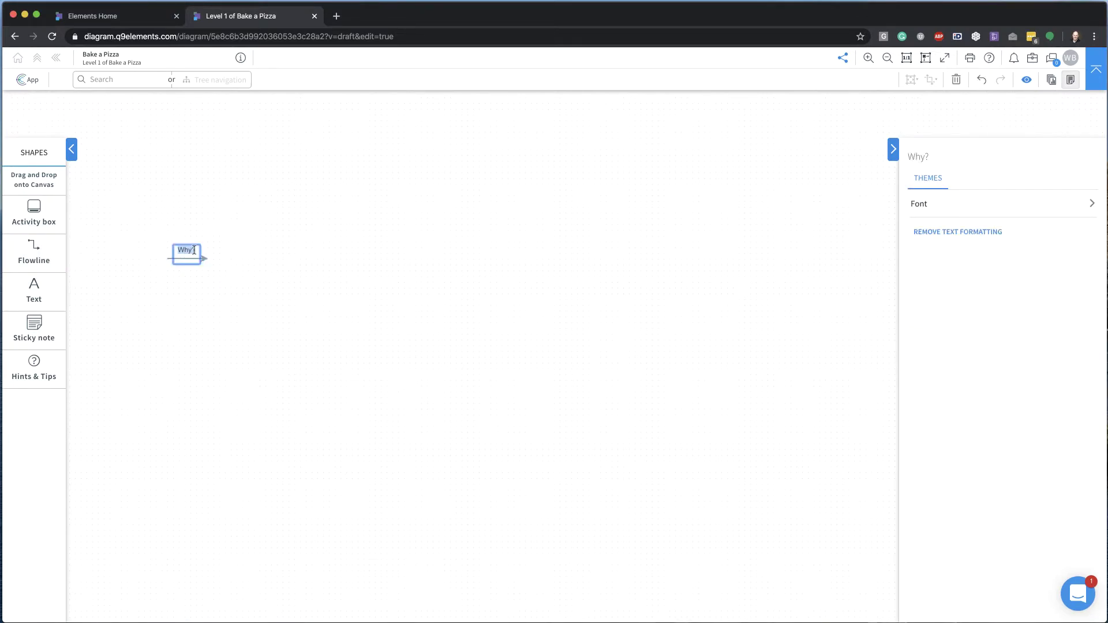
type("Hungry c")
type("ustomer")
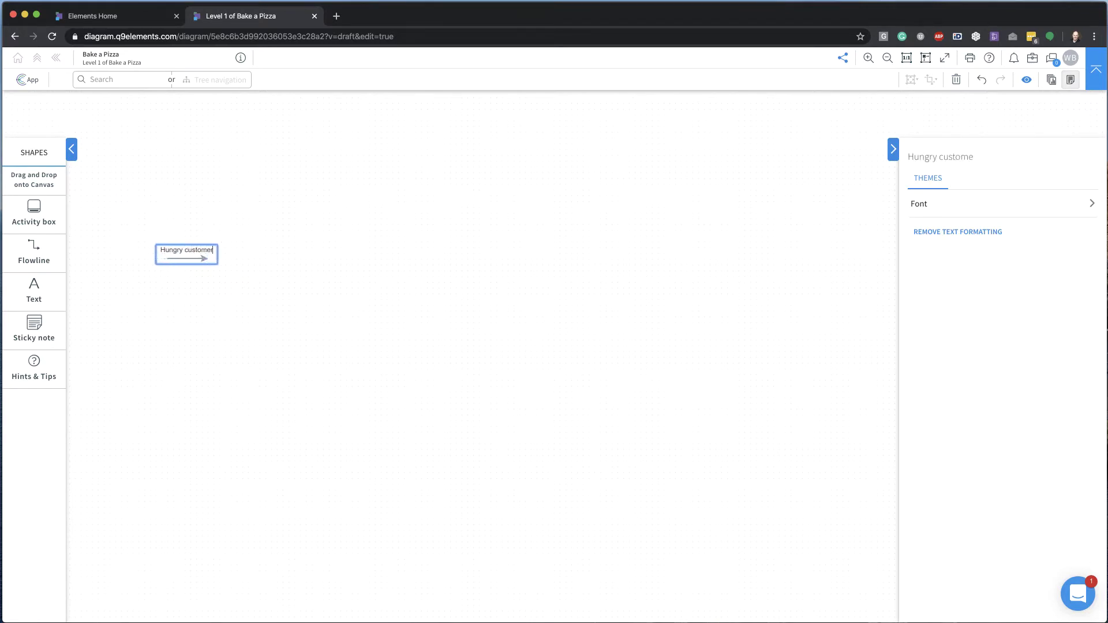
left_click(210, 311)
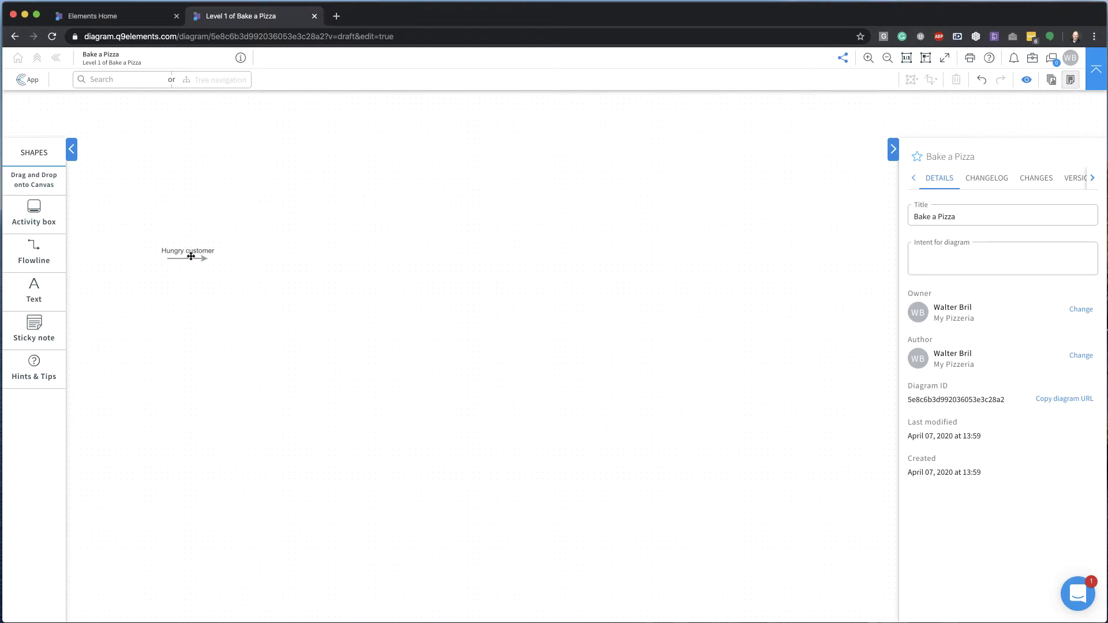
left_click_drag(190, 256, 197, 267)
left_click(271, 295)
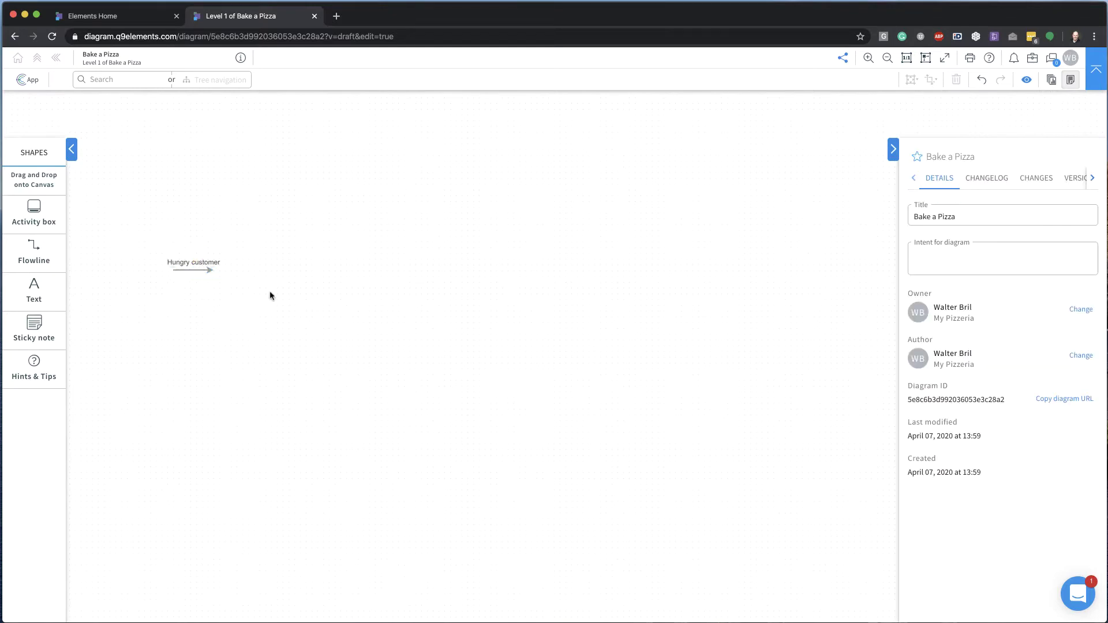
left_click(196, 269)
right_click(196, 269)
left_click(147, 295)
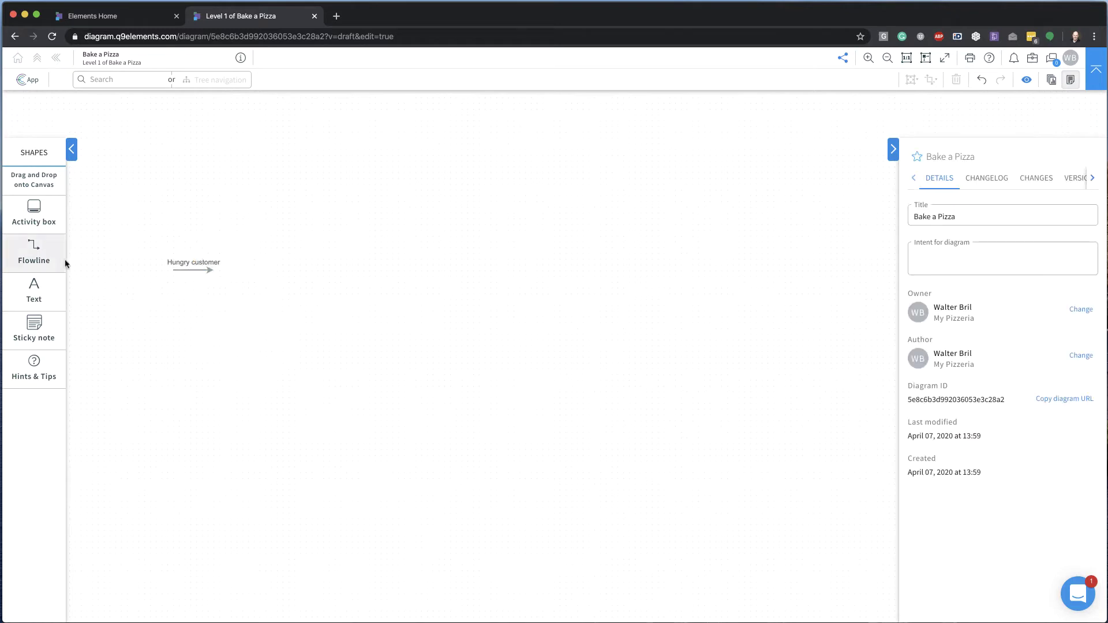
Add an ending flowline further right labelled Satisfied customer.
left_click_drag(20, 251, 620, 274)
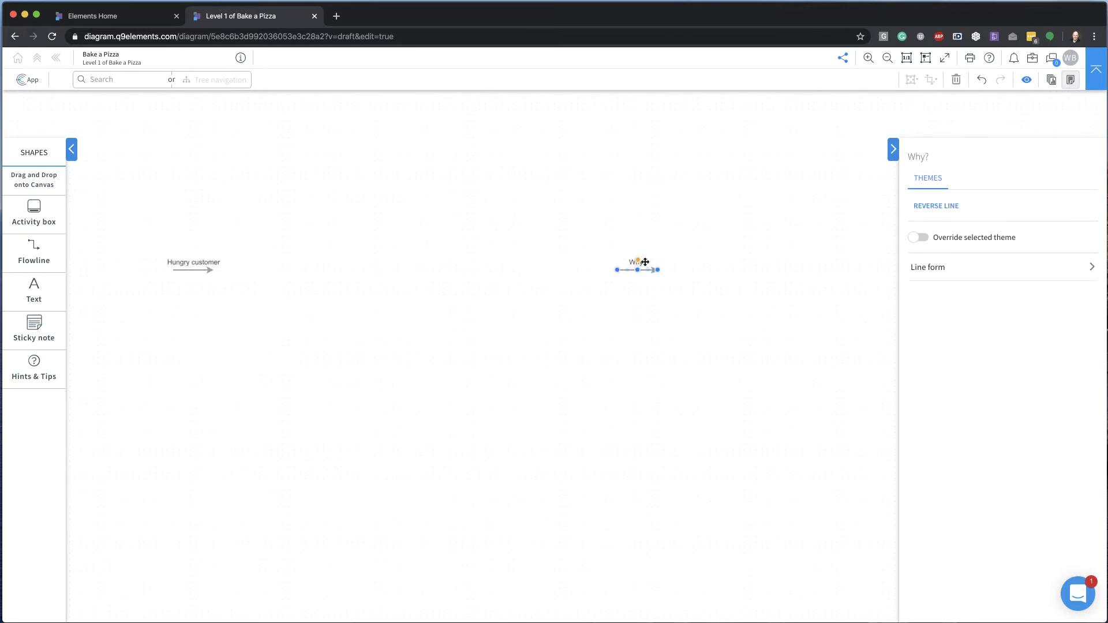
double_click(644, 262)
type("Satisfied c")
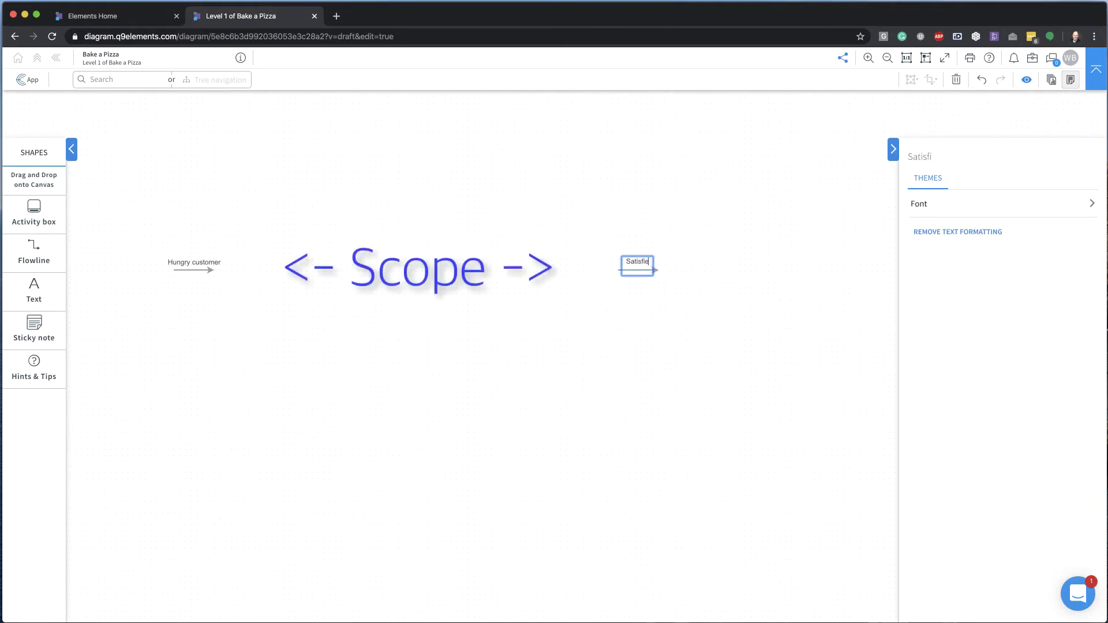
type("ustomer")
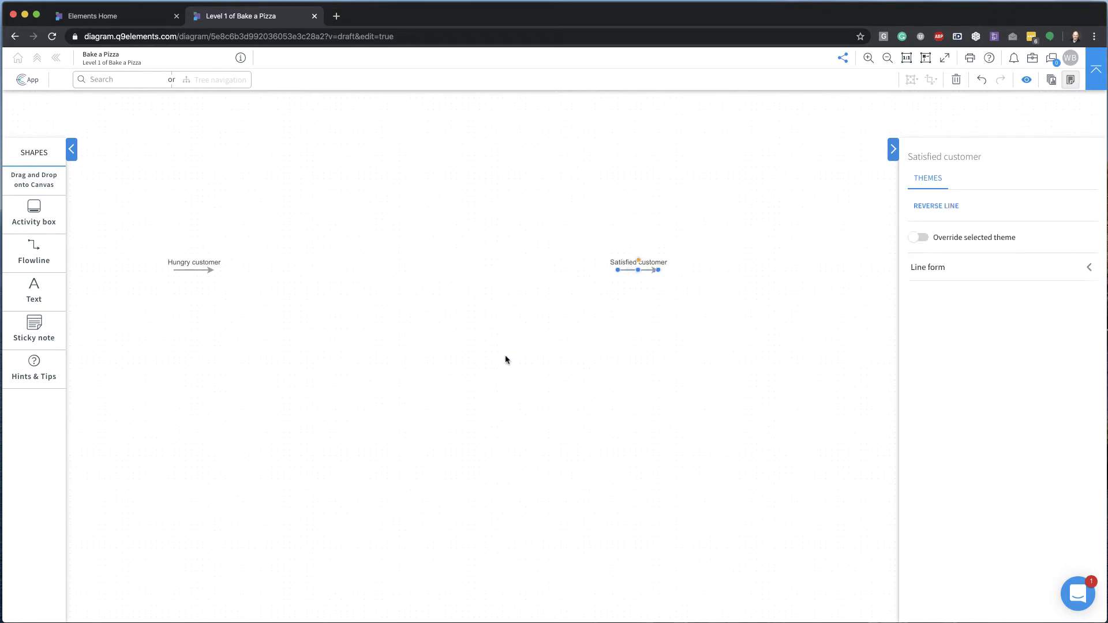
left_click(506, 358)
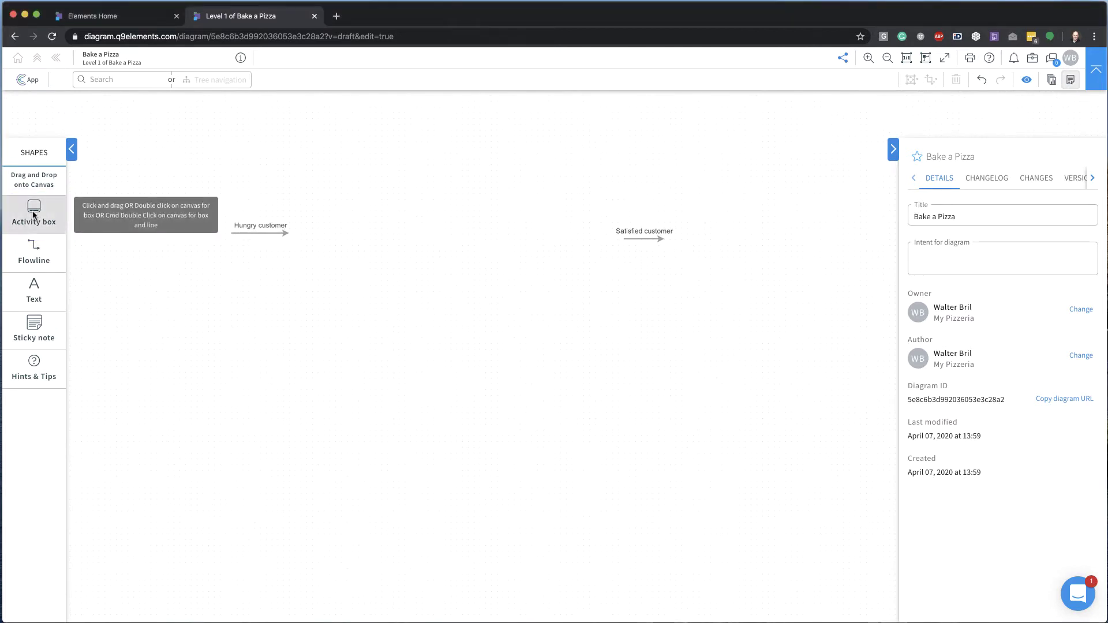
Add activity boxes Offer pizza selection and Prepare and make pizza after Hungry customer.
left_click_drag(34, 215, 306, 211)
double_click(341, 233)
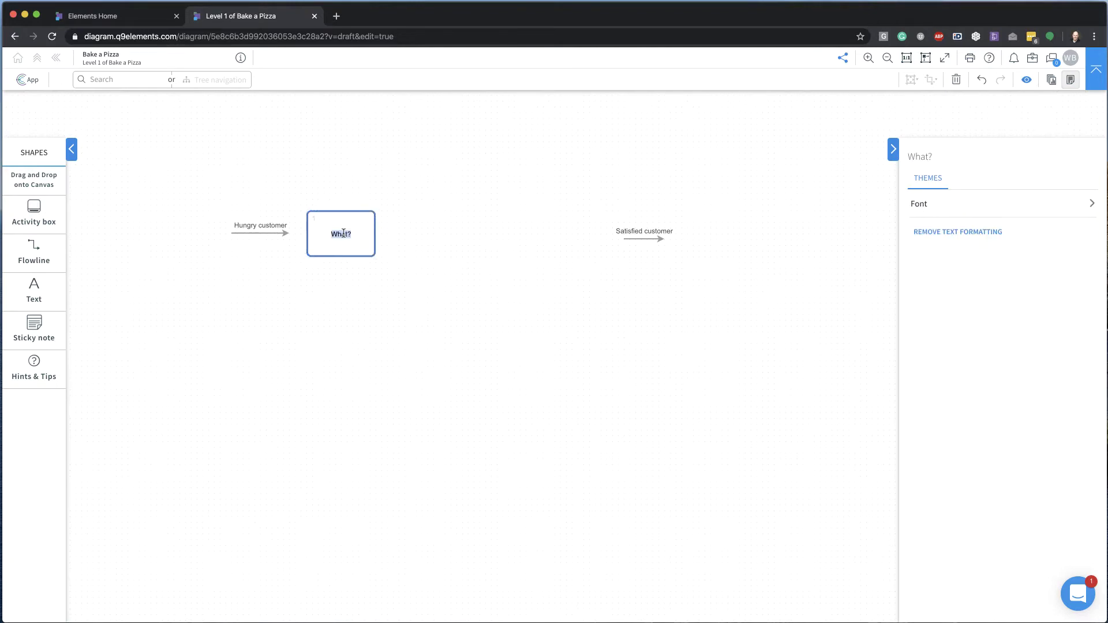
type("Offer pizza selection")
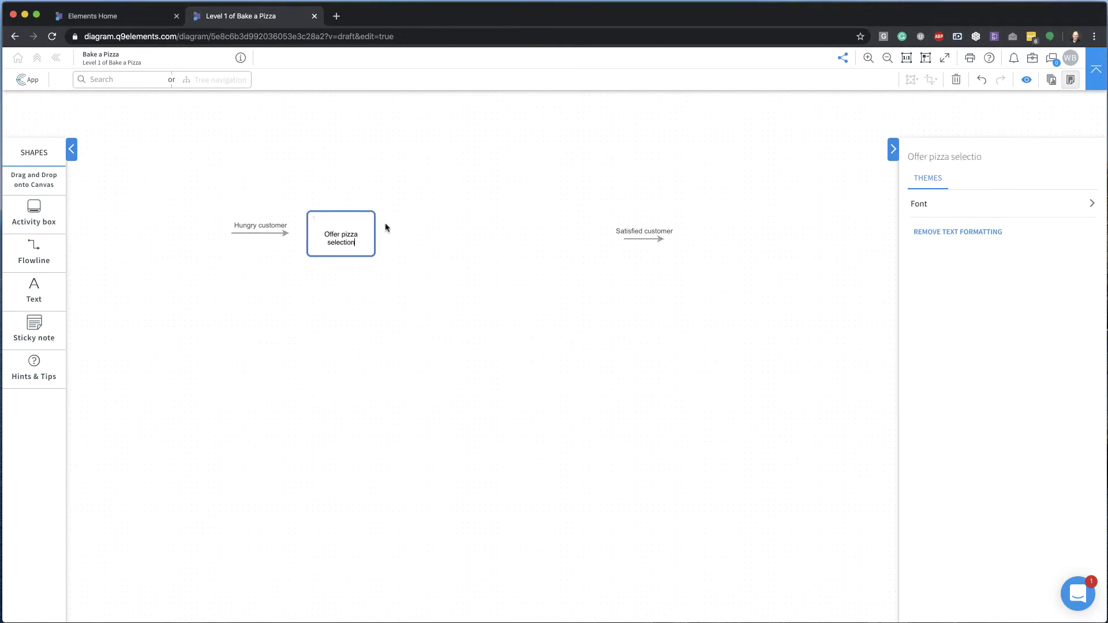
left_click(425, 233)
double_click(441, 237)
type("Prepare and make pizza")
left_click(513, 274)
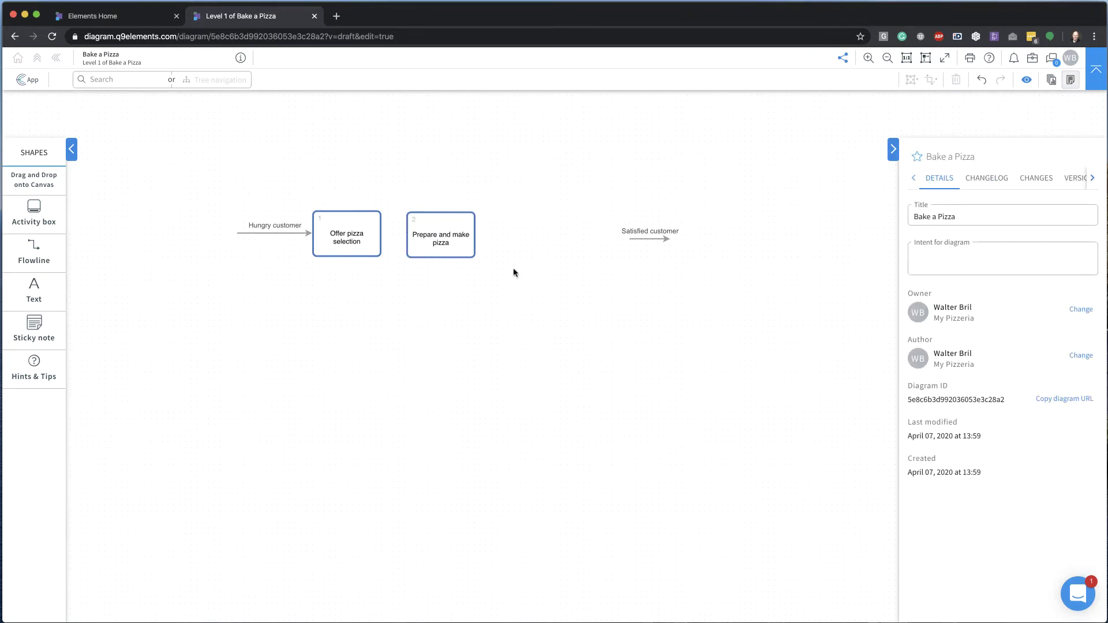
Delete the Prepare and make pizza box, undo it, then delete it again via its actions.
left_click(443, 229)
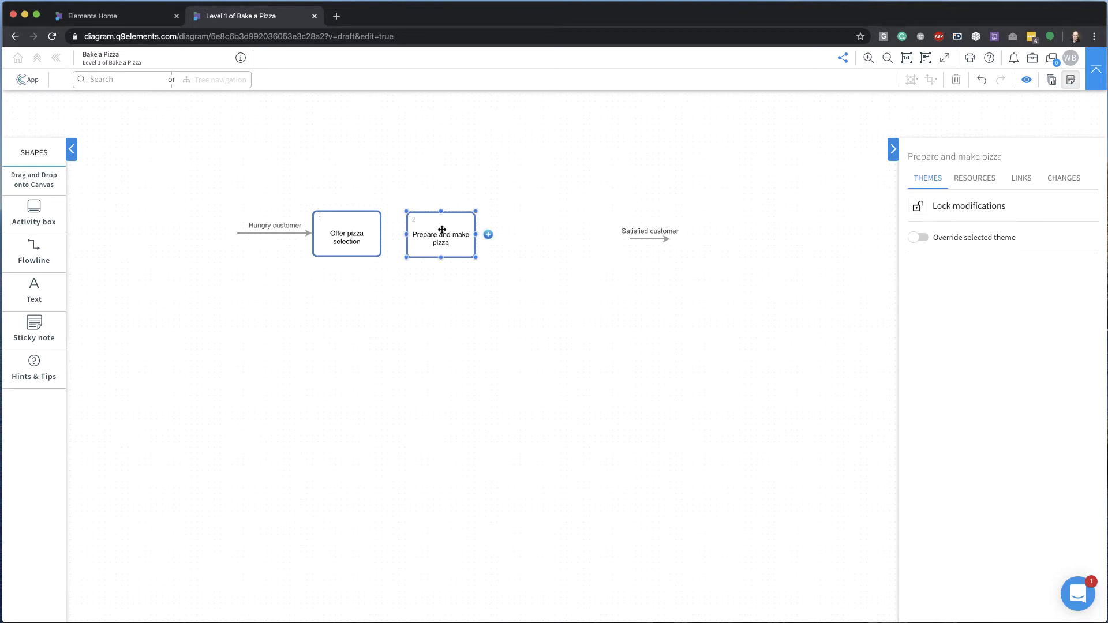
key("Delete")
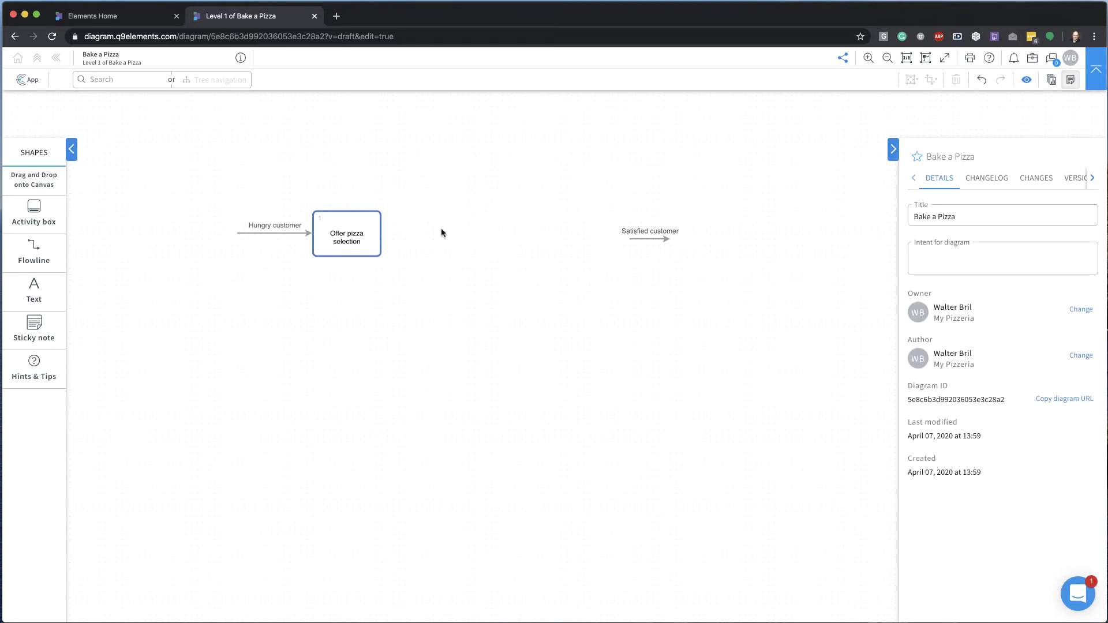
key("ctrl+z")
right_click(440, 238)
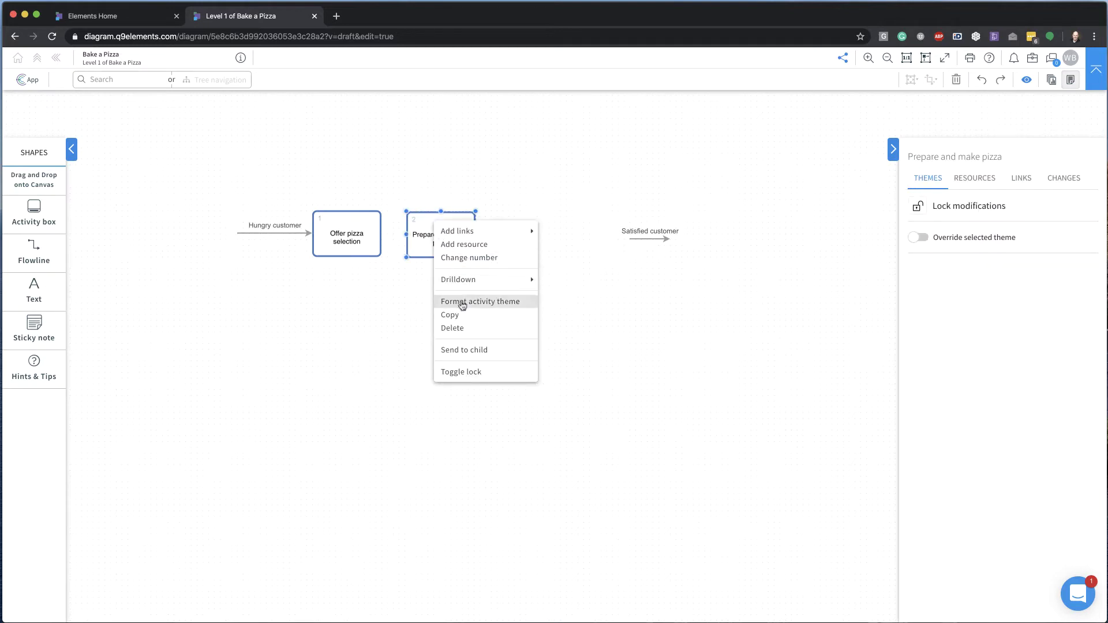
left_click(452, 328)
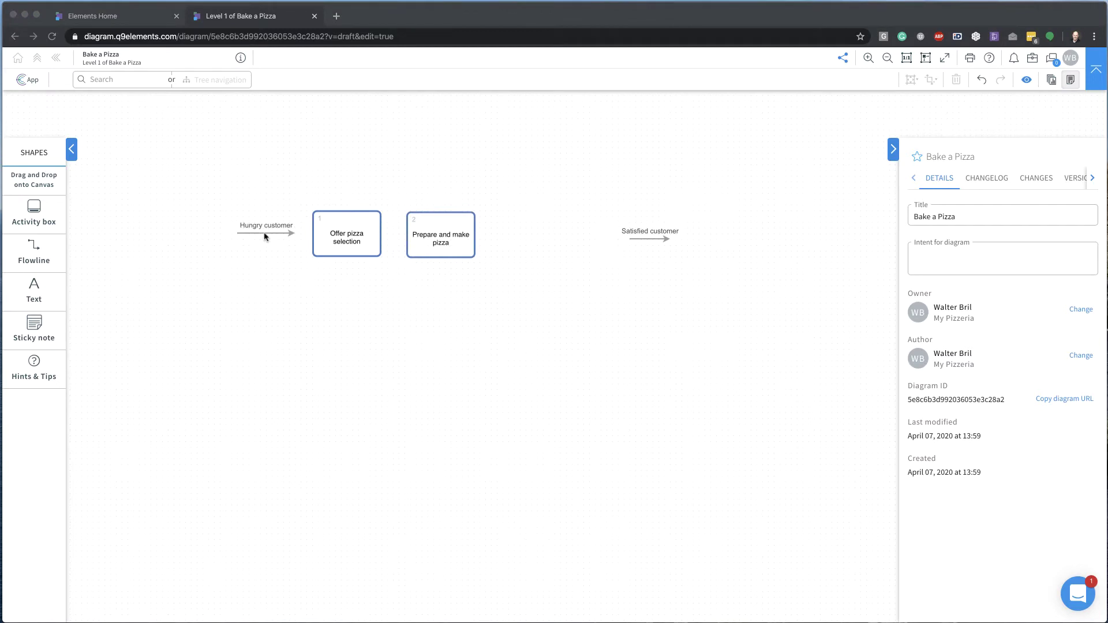
Attach the Hungry customer arrow to Offer pizza selection's left edge and align Prepare and make pizza beside it.
left_click(333, 234)
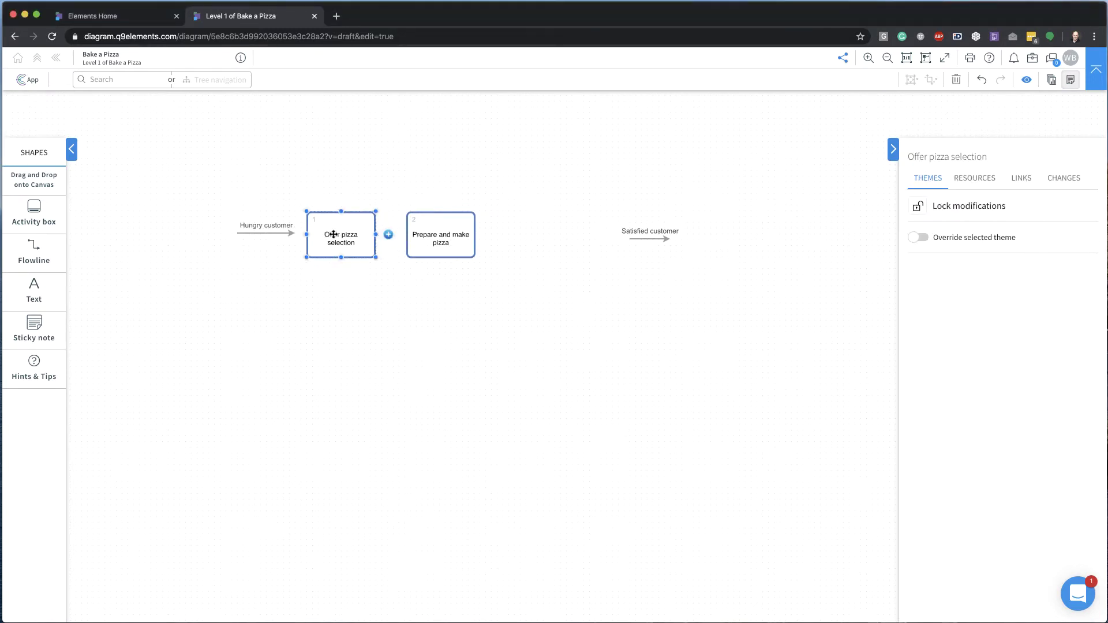
left_click(275, 233)
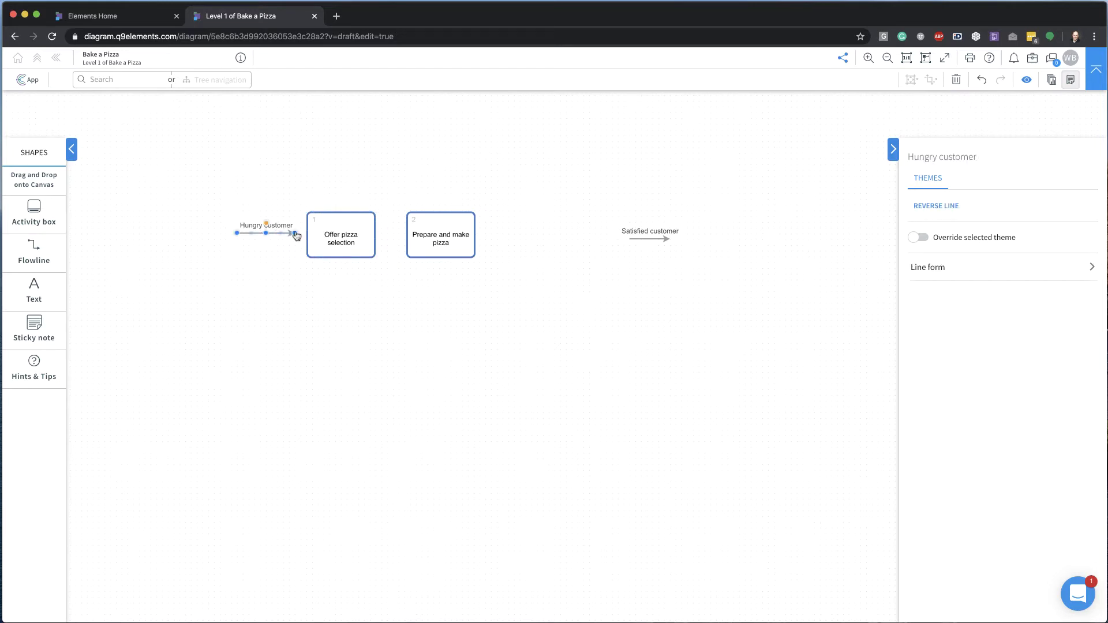
left_click_drag(297, 236, 319, 232)
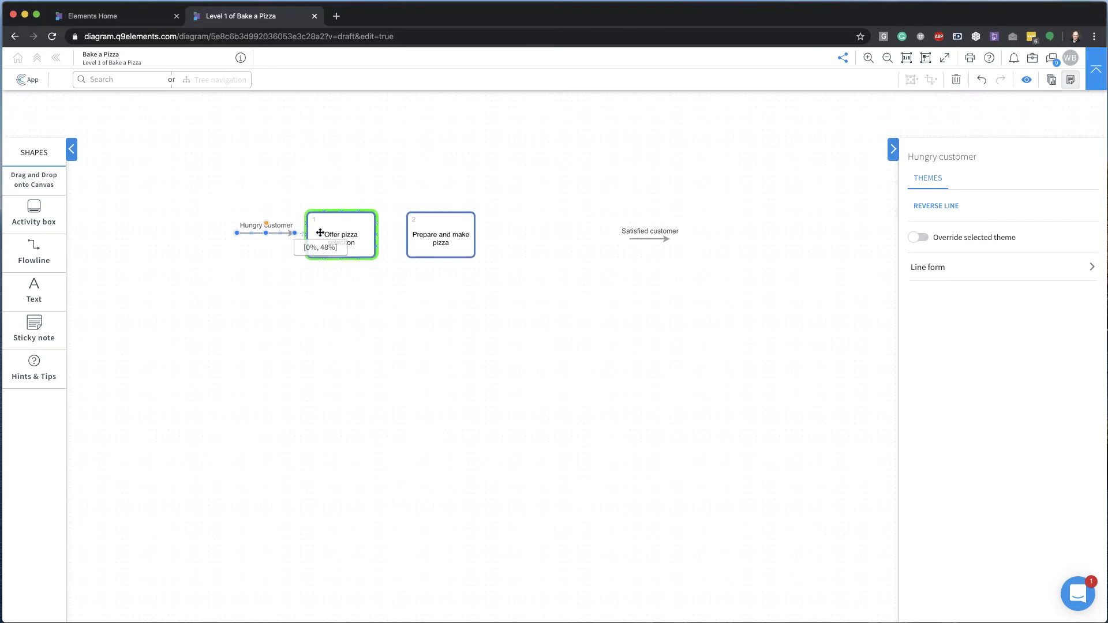
left_click_drag(319, 231, 319, 233)
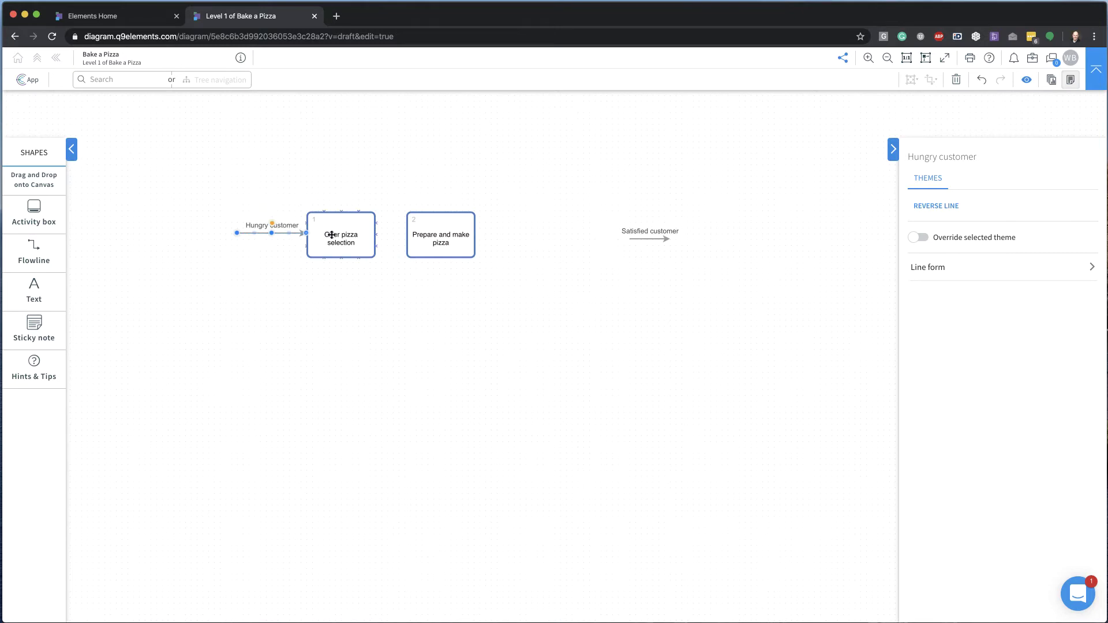
left_click(435, 237)
left_click_drag(436, 237, 441, 237)
left_click(399, 253)
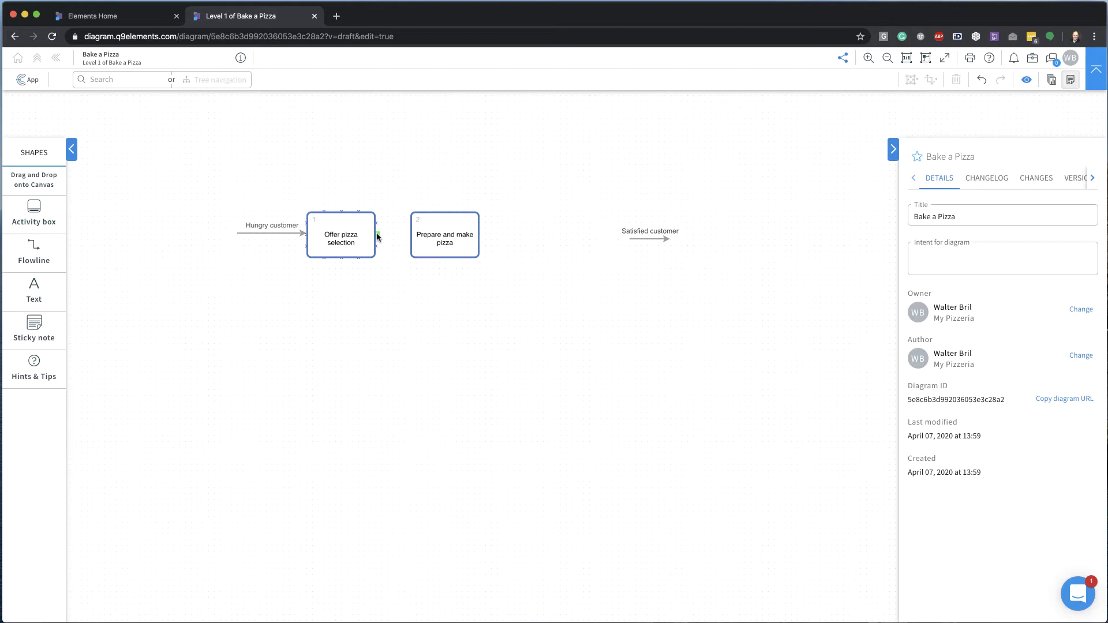
Connect Offer pizza selection to Prepare and make pizza, then add a connected Deliver pizza activity.
left_click_drag(379, 234, 417, 235)
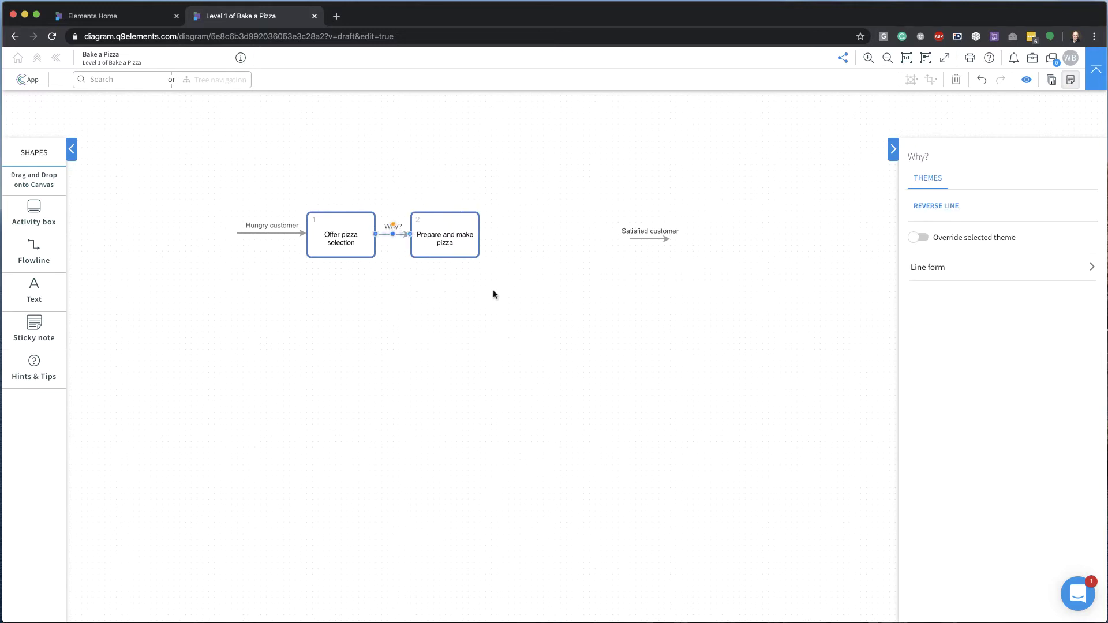
left_click(471, 305)
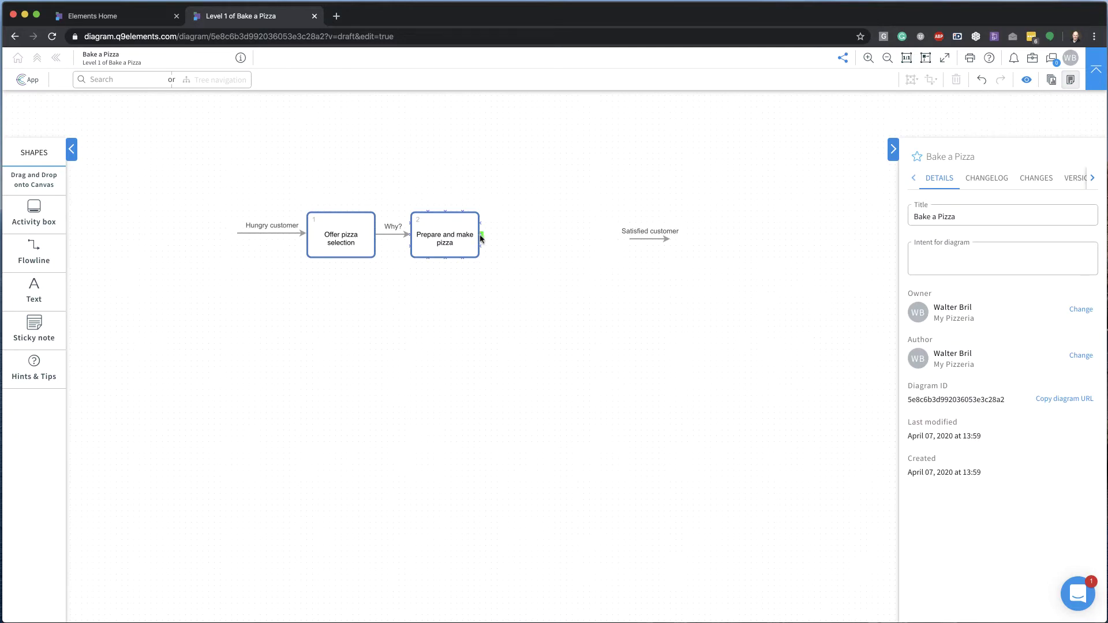
left_click_drag(482, 238, 526, 239)
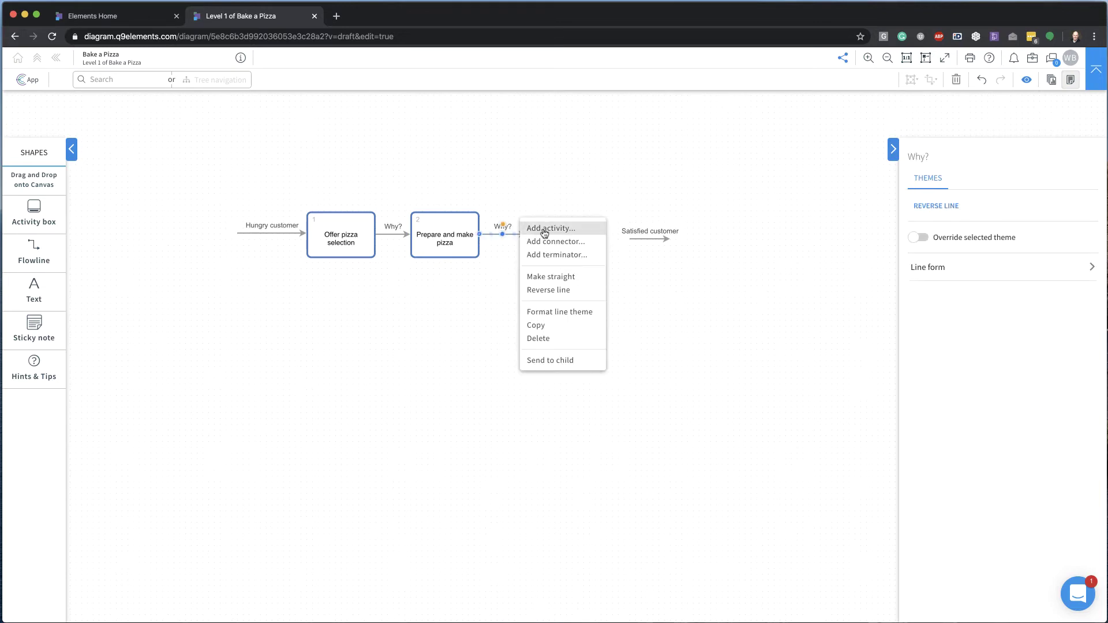
left_click(544, 230)
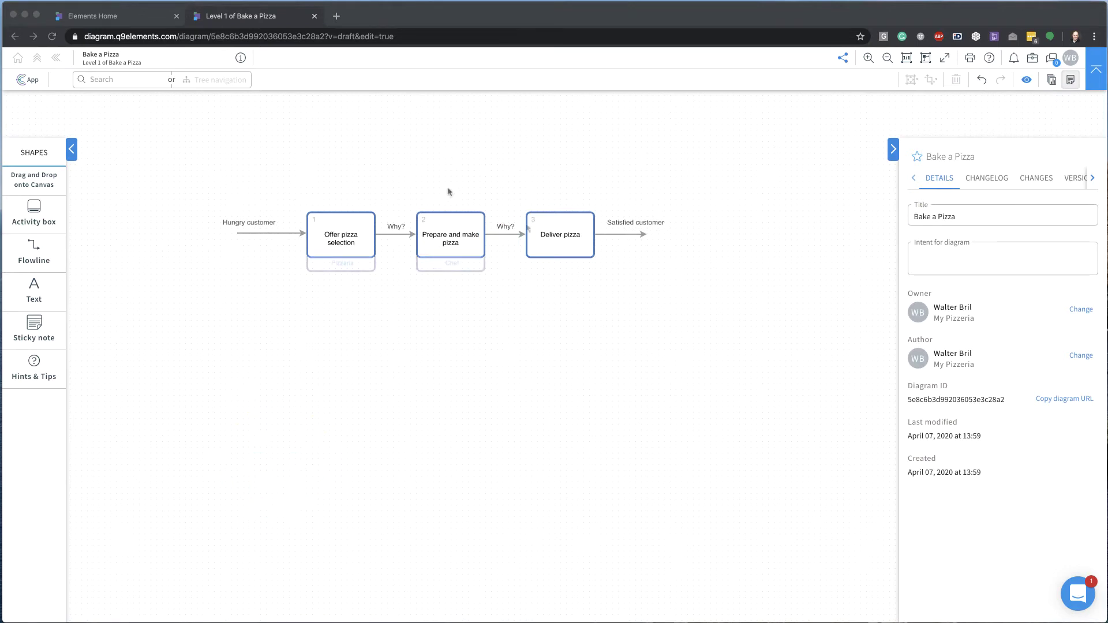
Add the Delivery boy resource to the Deliver pizza activity.
left_click(559, 232)
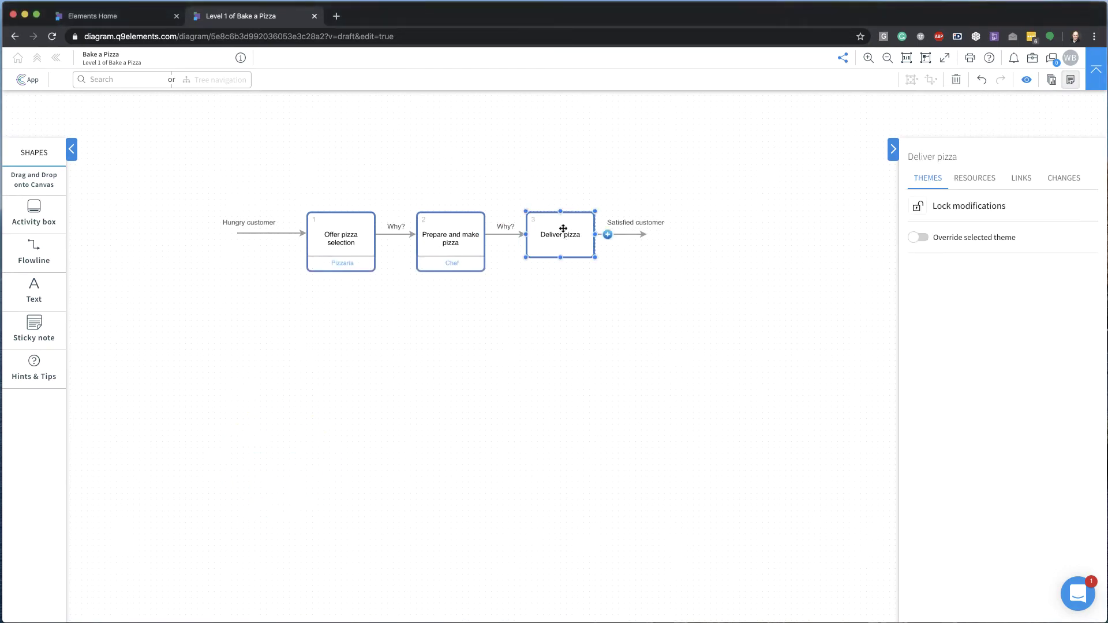
right_click(561, 231)
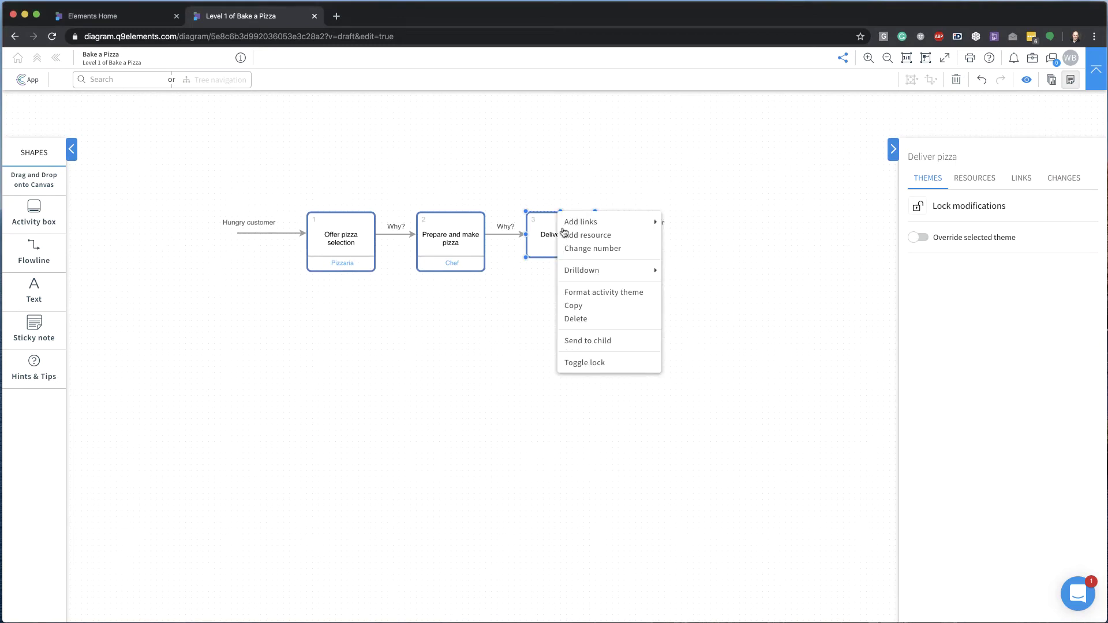
left_click(635, 237)
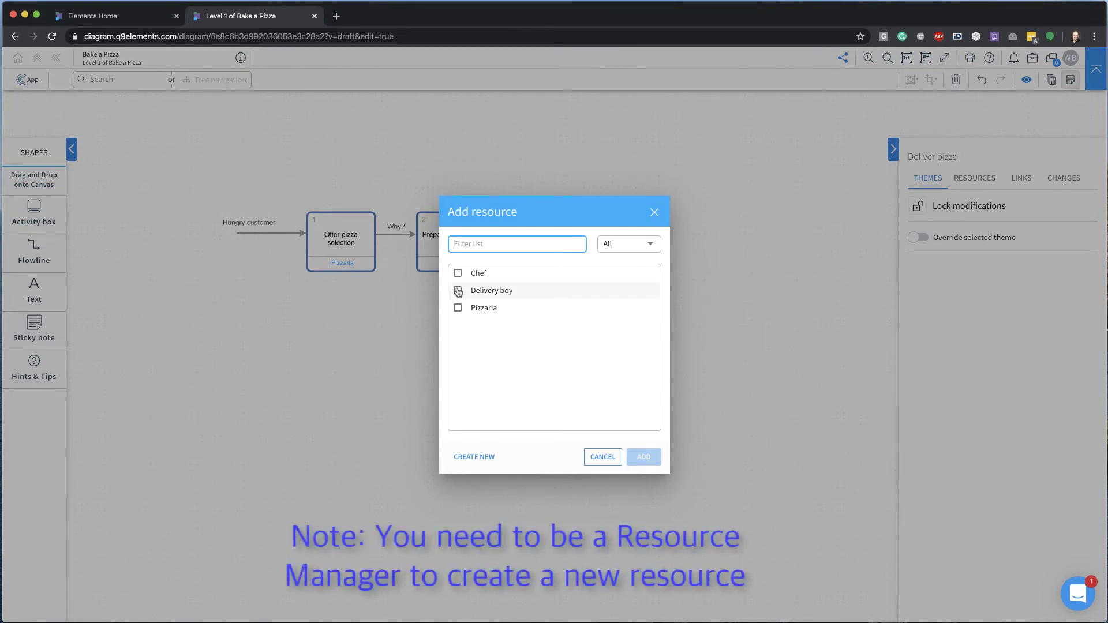
left_click(457, 290)
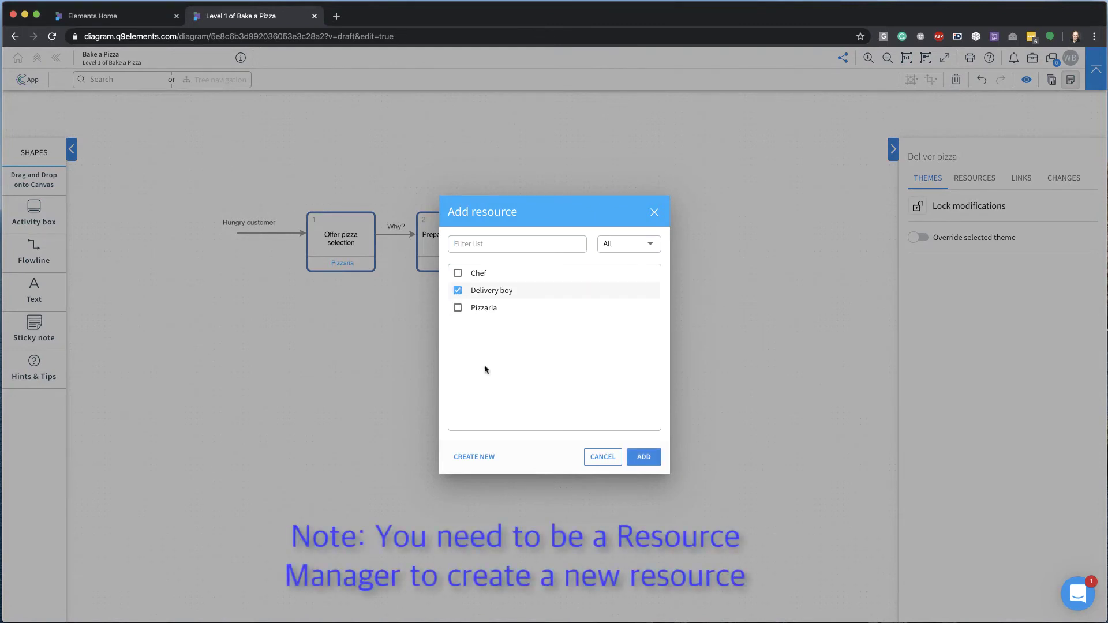
left_click(643, 456)
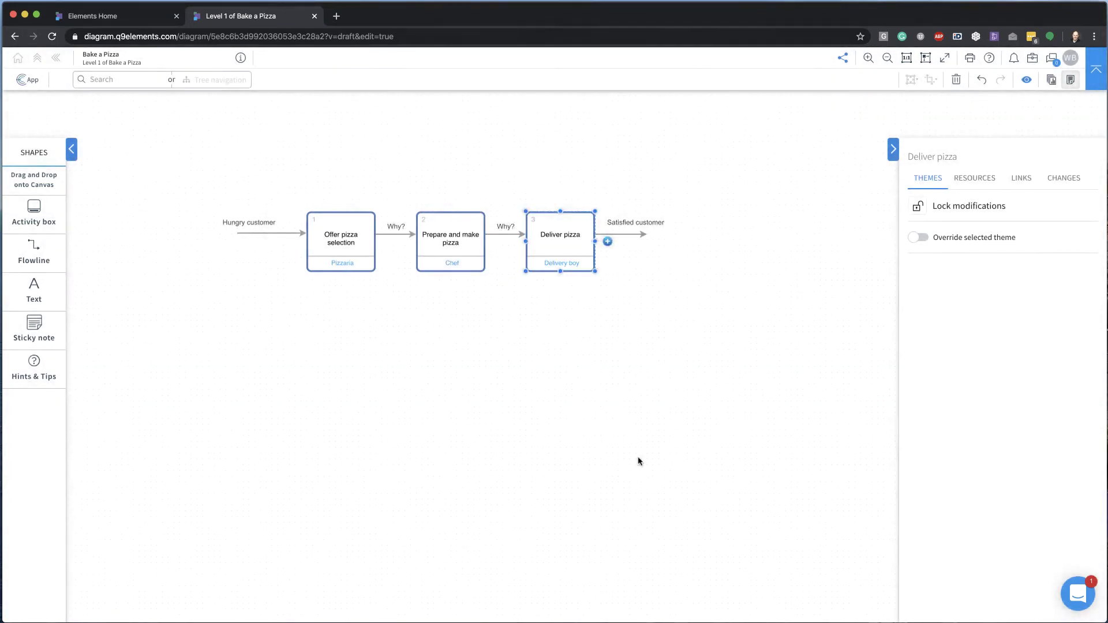
left_click(676, 332)
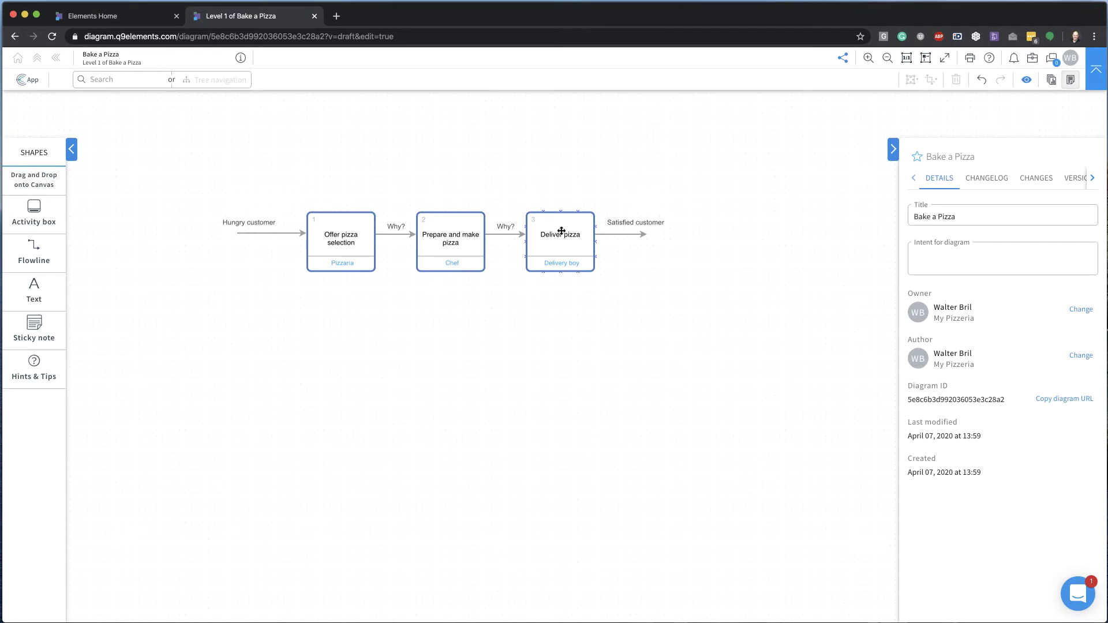
Attach a note titled Pizza types to the Deliver pizza activity via Add links.
right_click(561, 232)
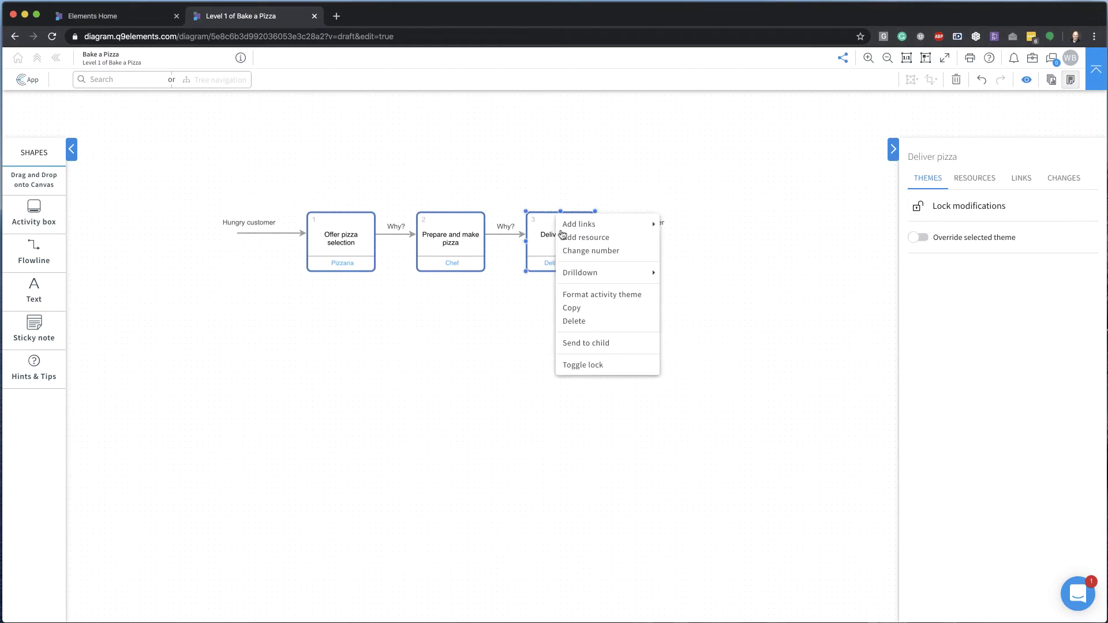
mouse_move(579, 225)
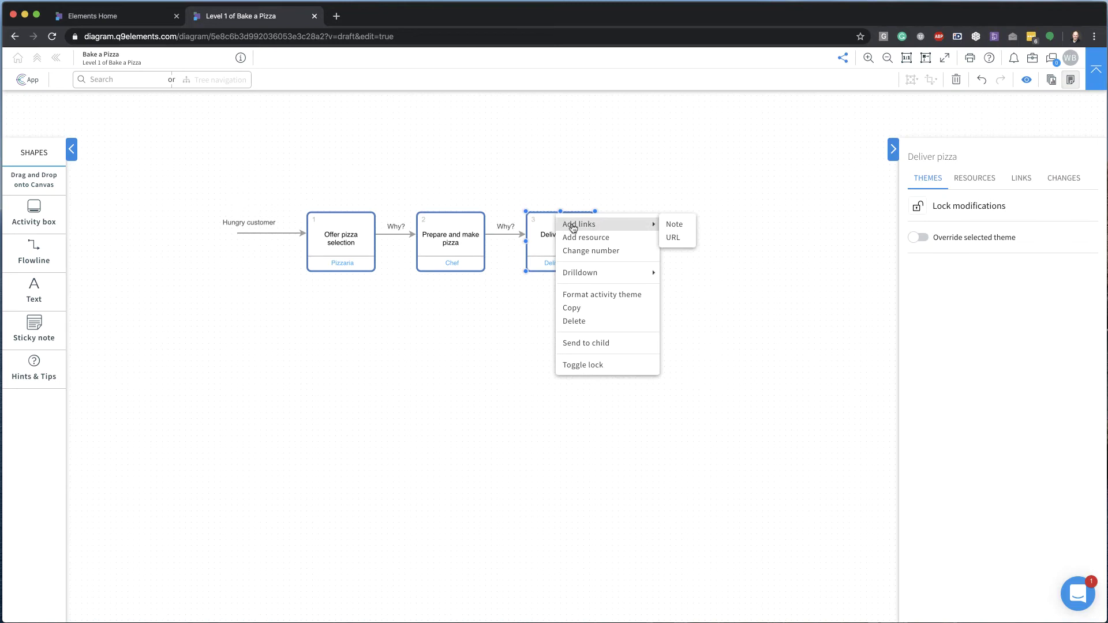
left_click(672, 226)
type("Pizza types")
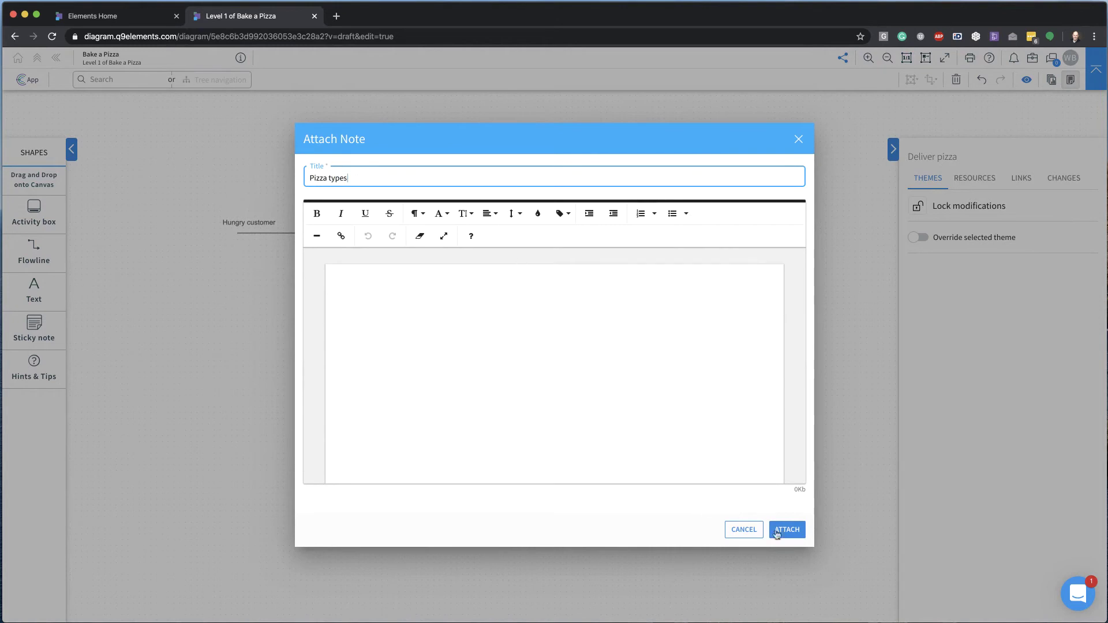
left_click(785, 529)
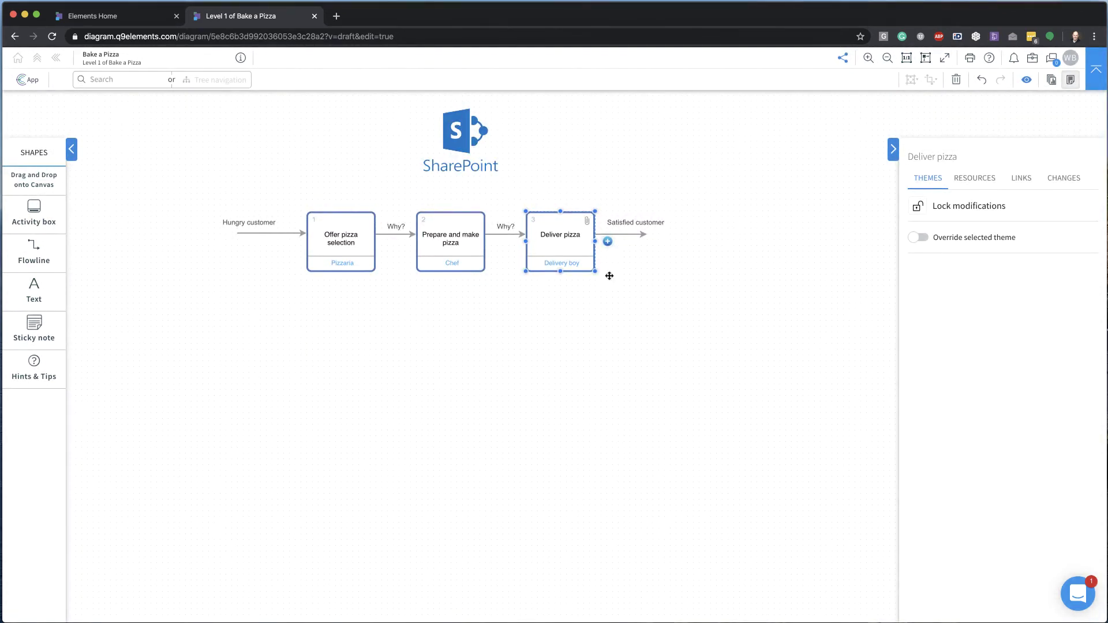
right_click(561, 235)
mouse_move(581, 225)
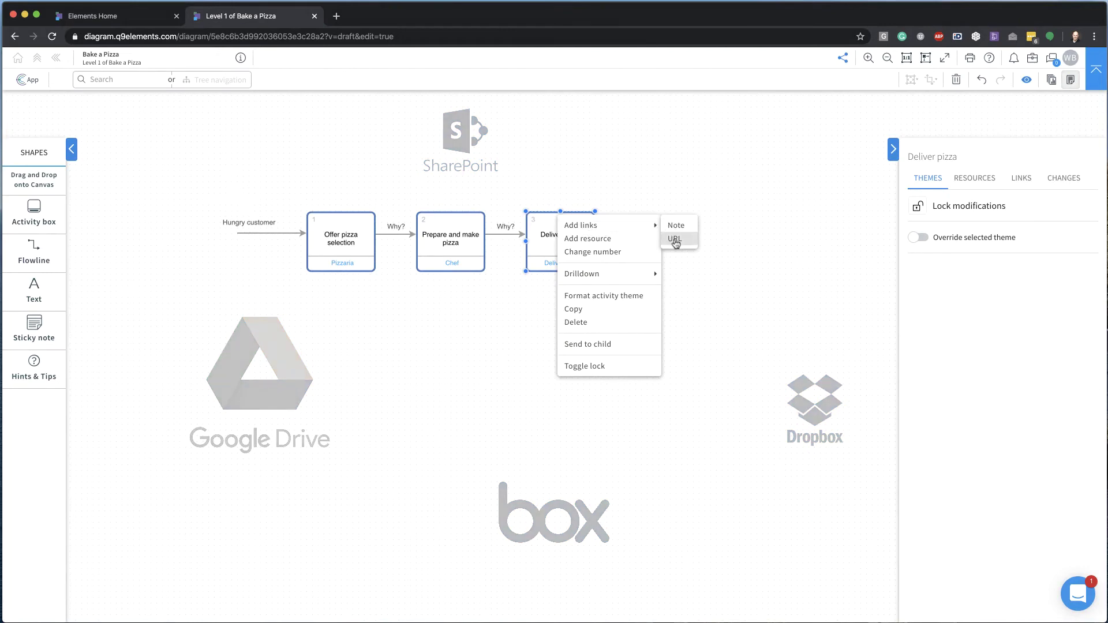
left_click(675, 239)
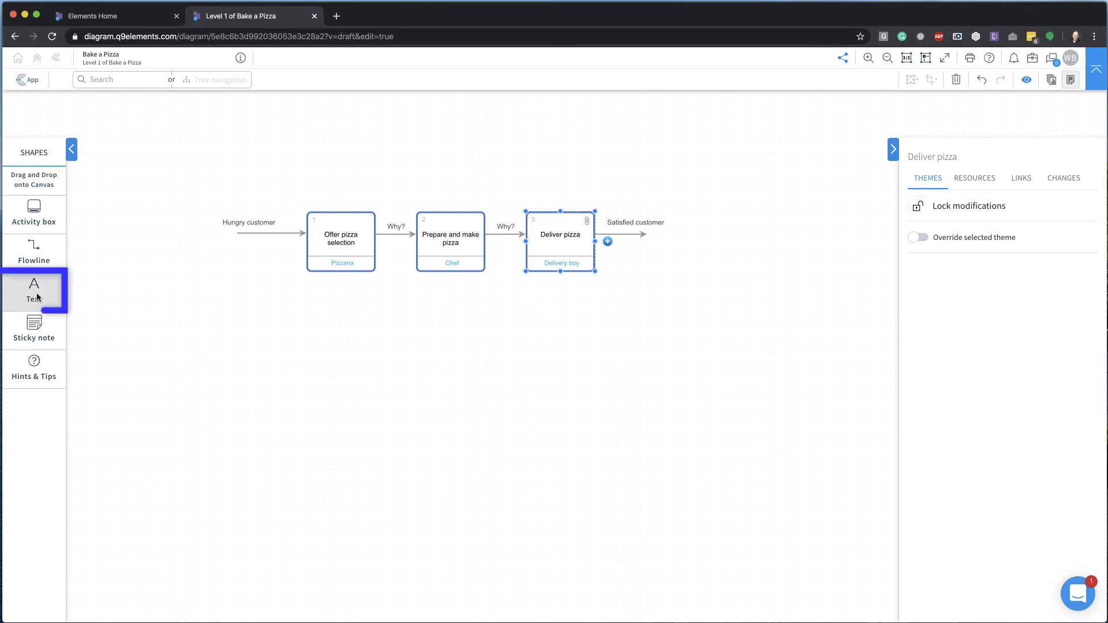
Place a Text element and a Some comment sticky note below the process map.
left_click_drag(37, 297, 375, 366)
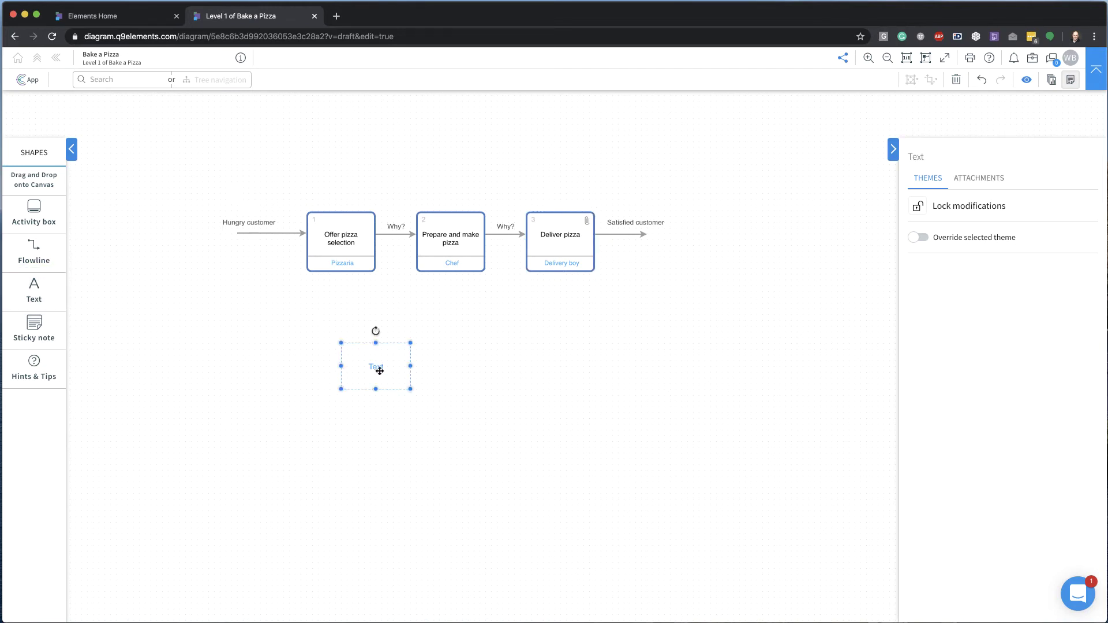
left_click(499, 370)
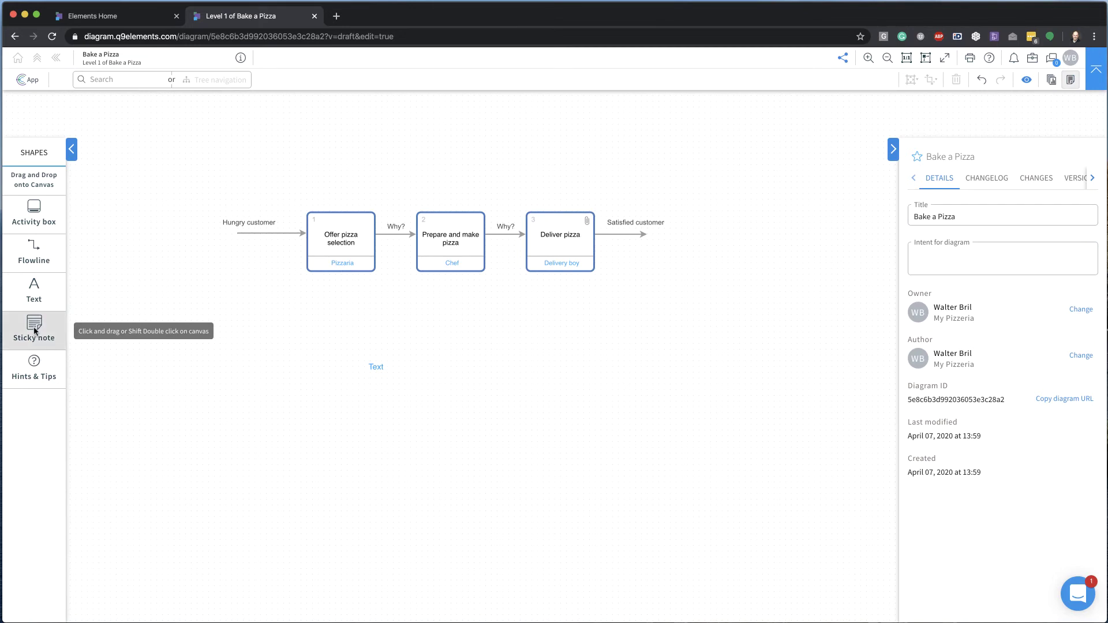
left_click_drag(35, 330, 235, 381)
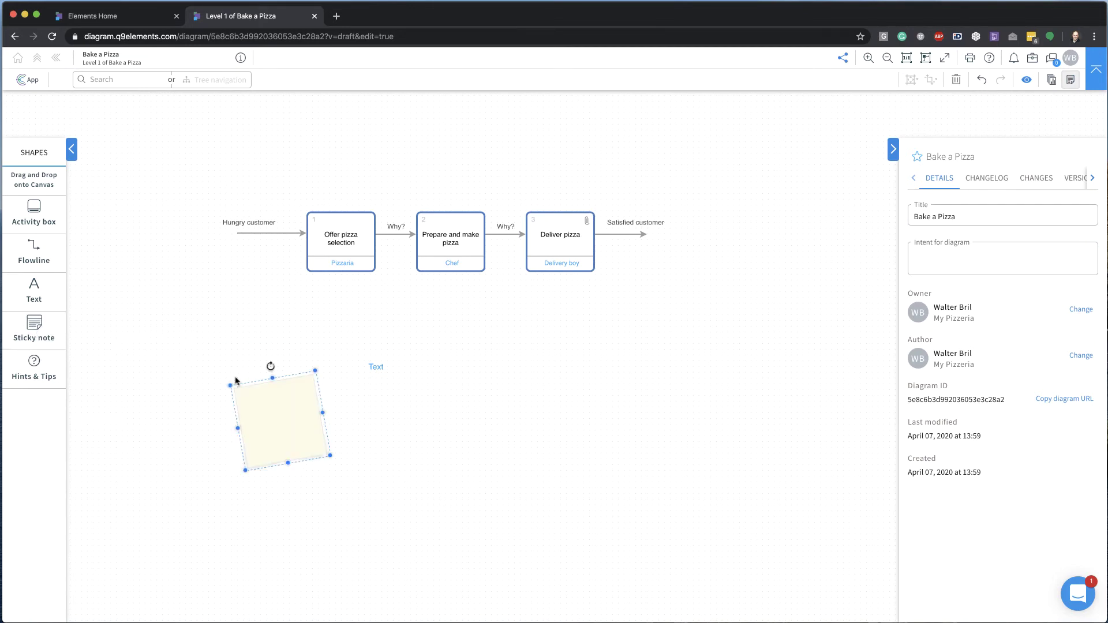
double_click(282, 422)
type("Some comme")
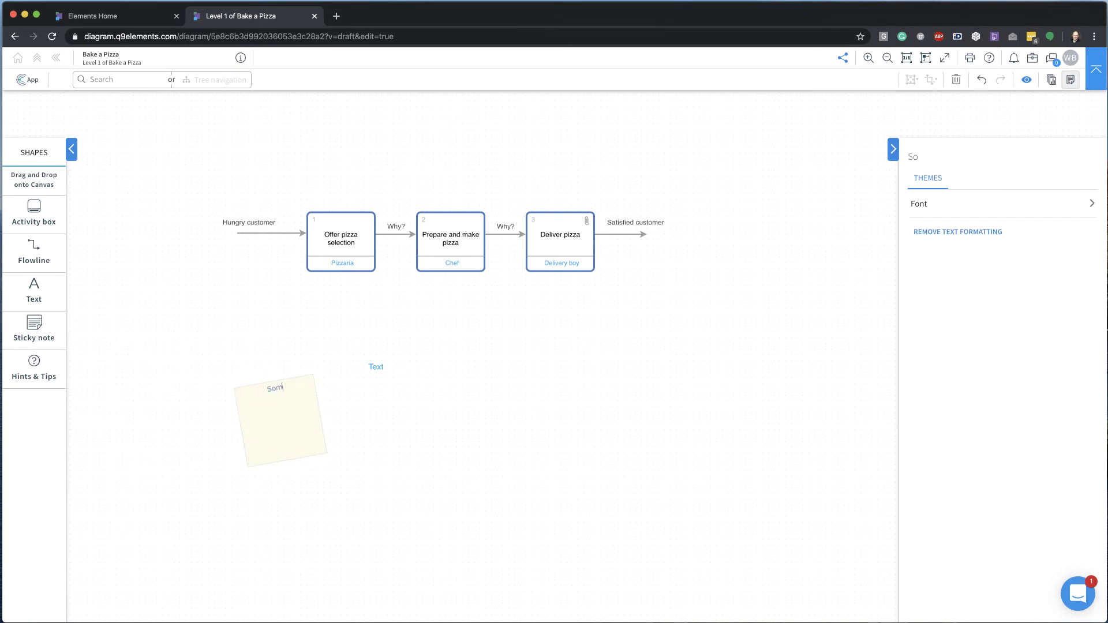
type("nt")
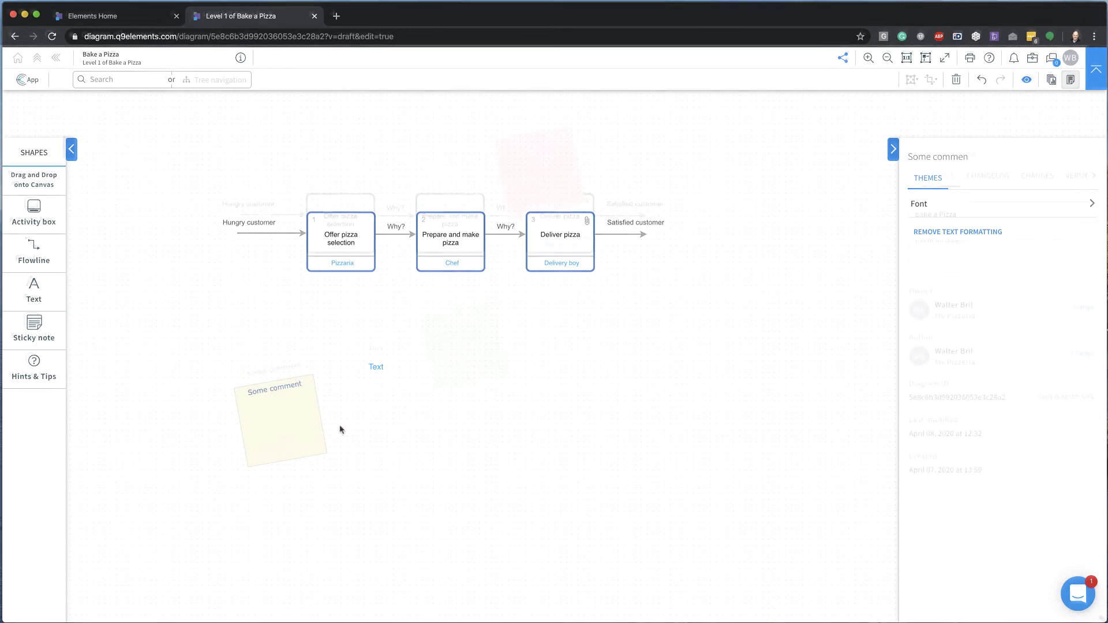
Toggle sticky note visibility off, on, and off again.
left_click(1072, 79)
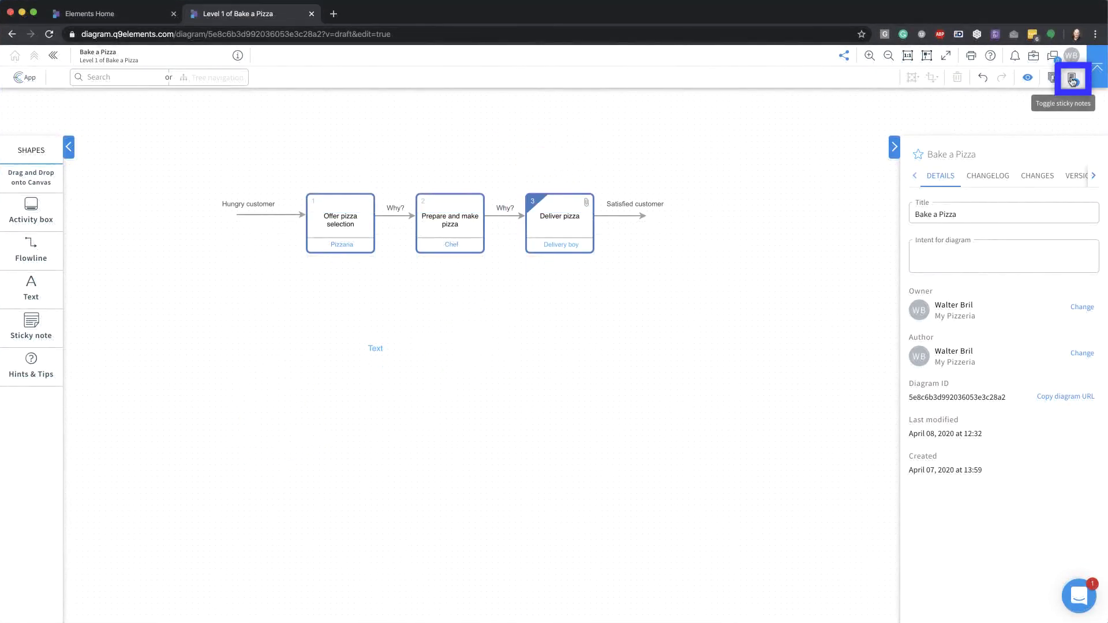
left_click(1072, 81)
left_click(1071, 78)
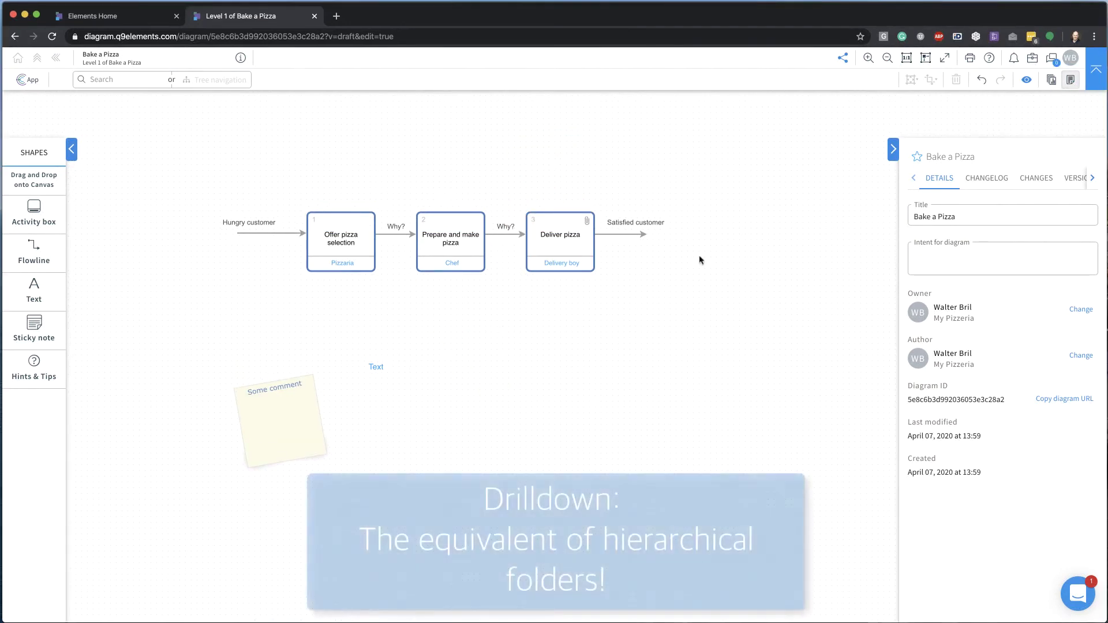
Create a new drilldown child diagram for Deliver pizza and view it.
left_click(559, 241)
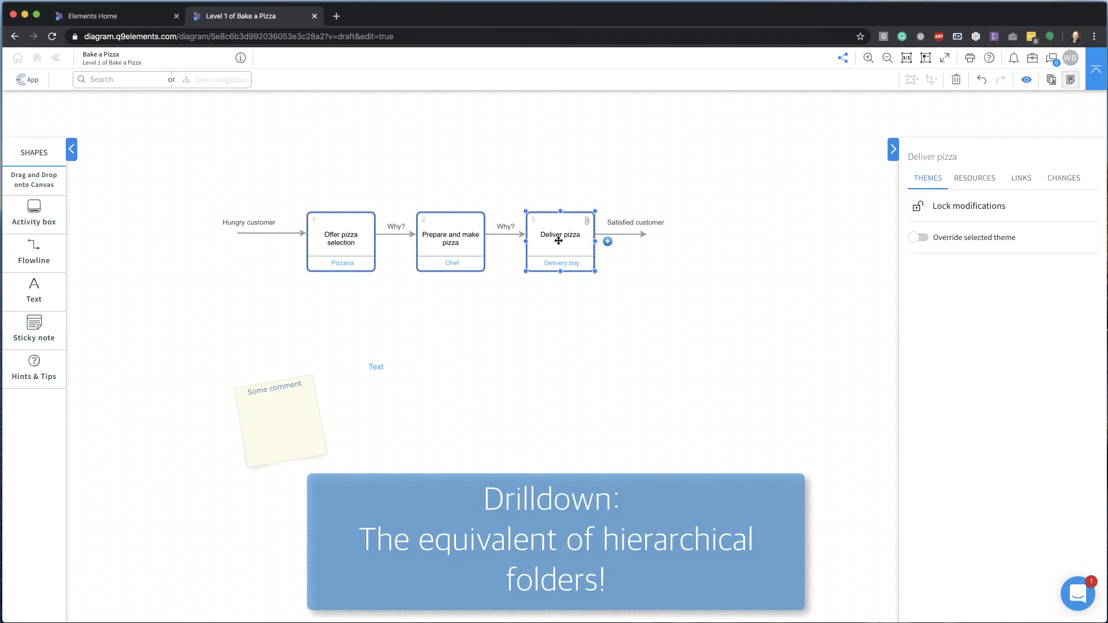
right_click(557, 241)
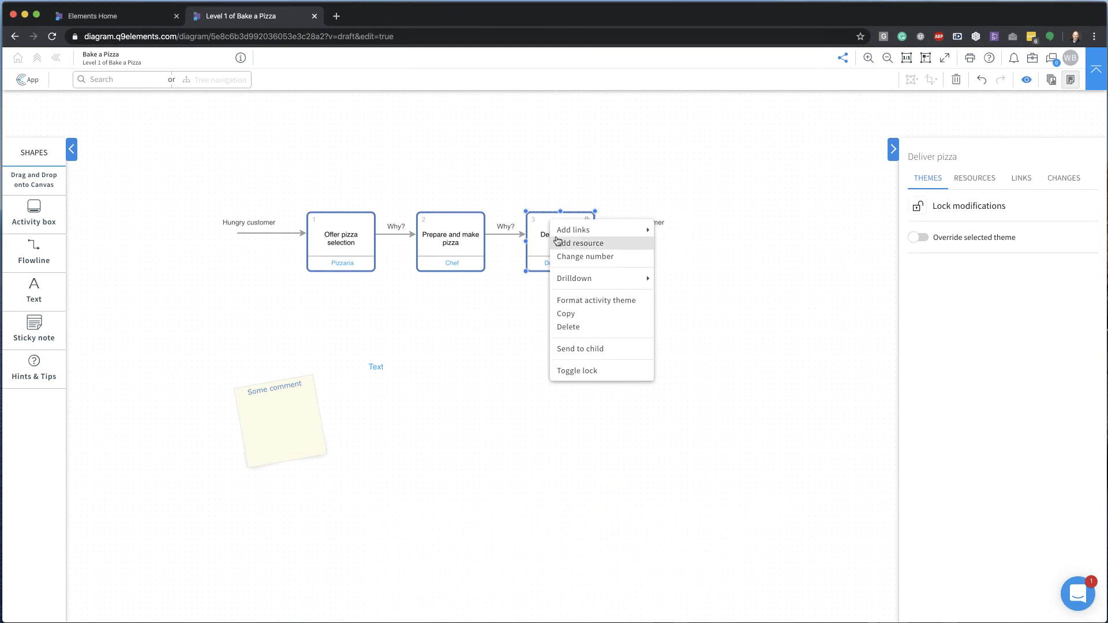
mouse_move(574, 278)
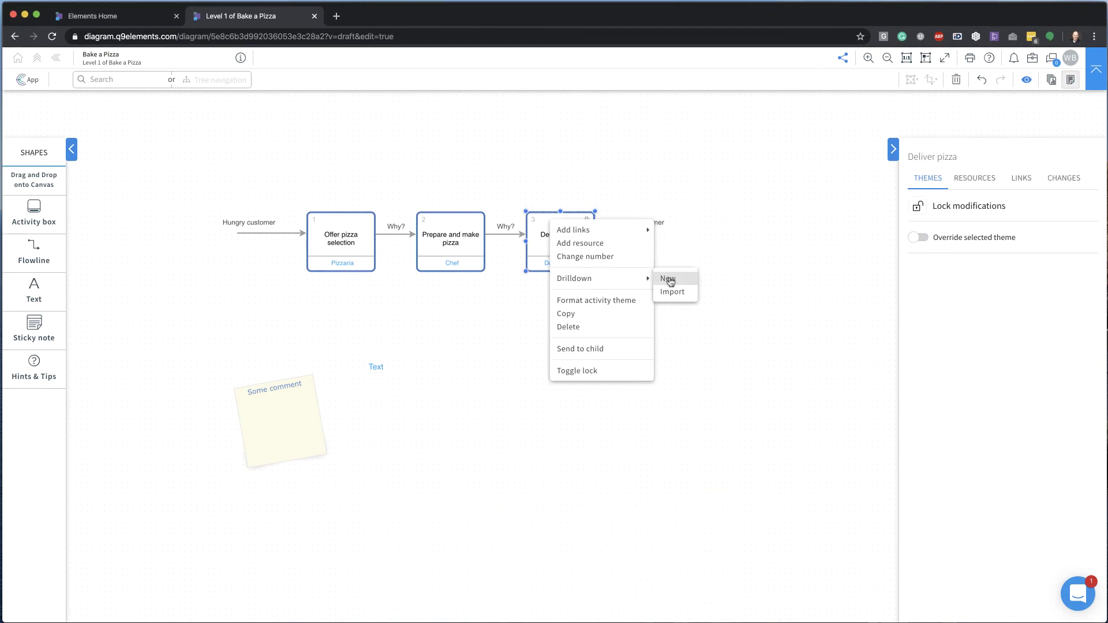
left_click(668, 279)
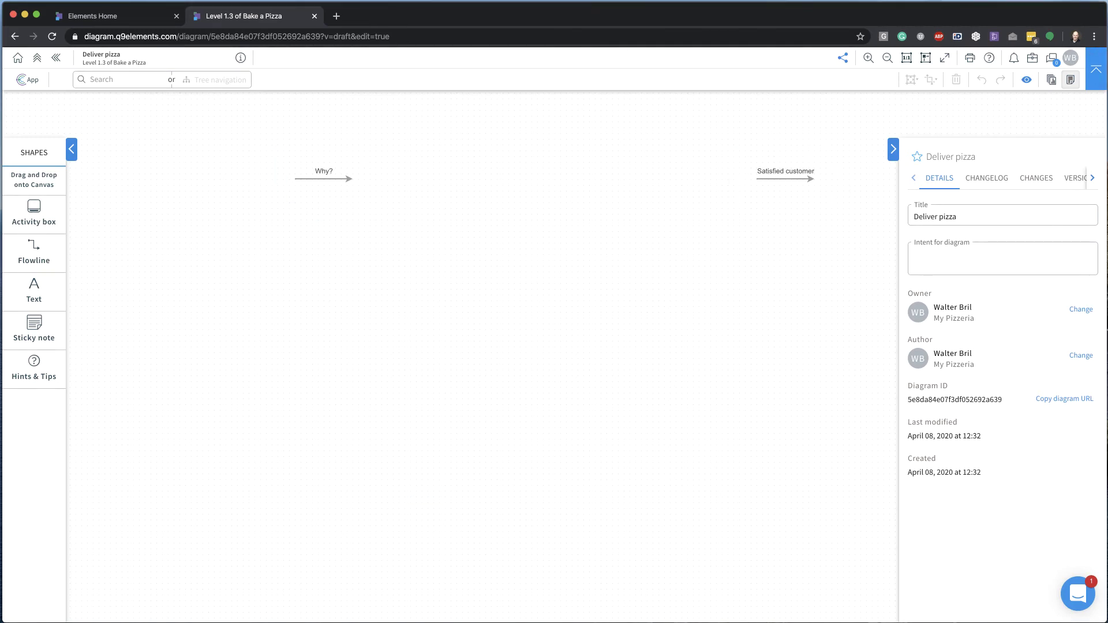
left_click(1099, 7)
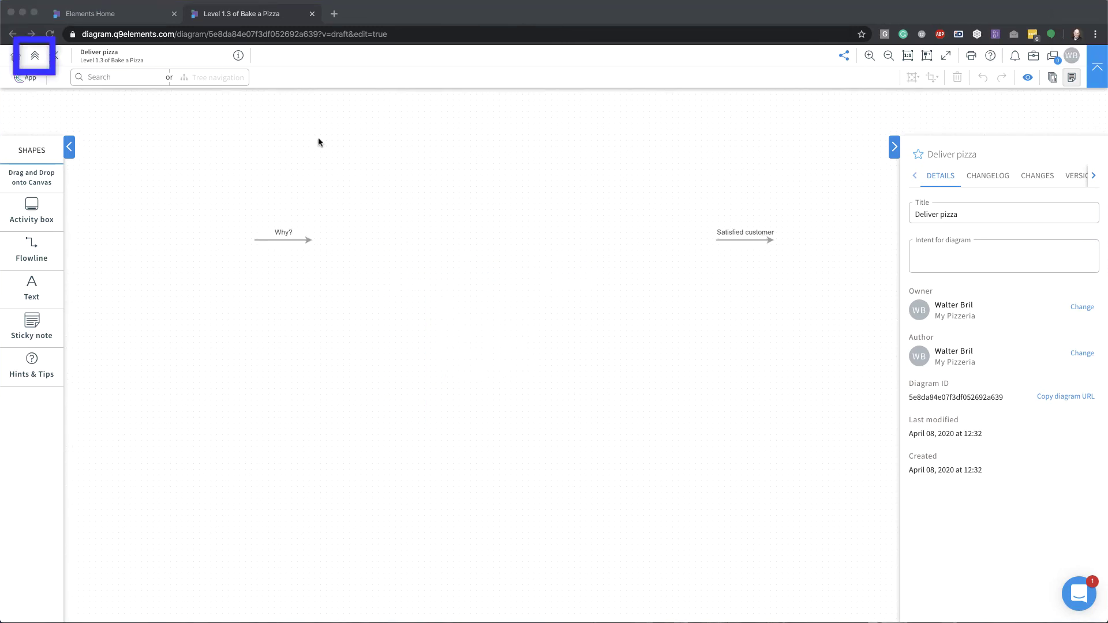
Return to the parent Bake a Pizza diagram and send all its shapes to the child diagram.
left_click(34, 57)
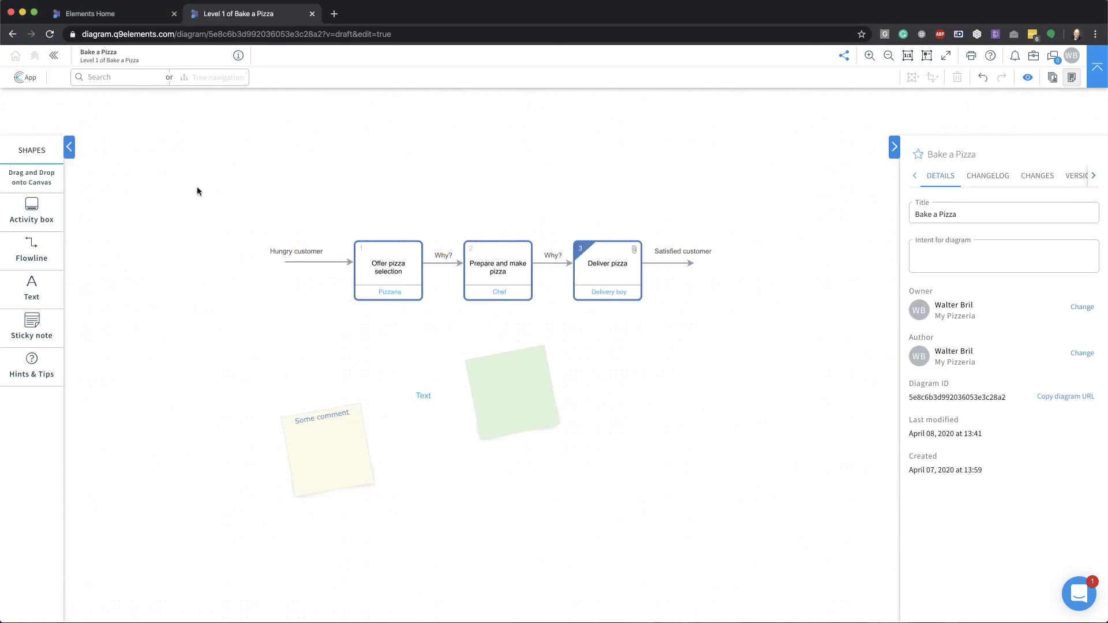
left_click_drag(161, 171, 788, 526)
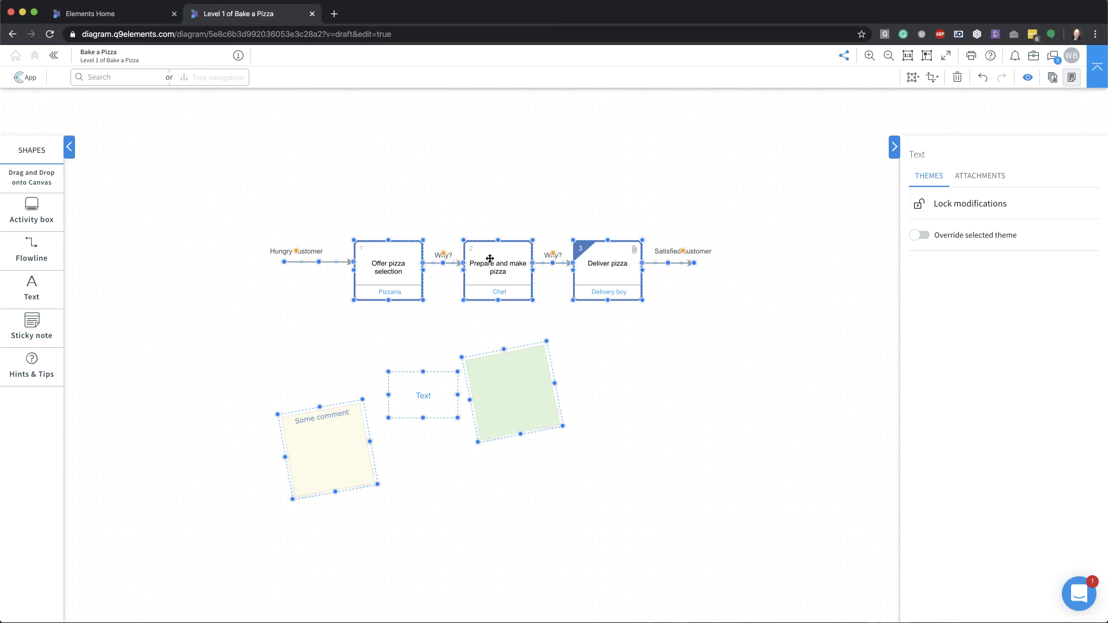
right_click(490, 260)
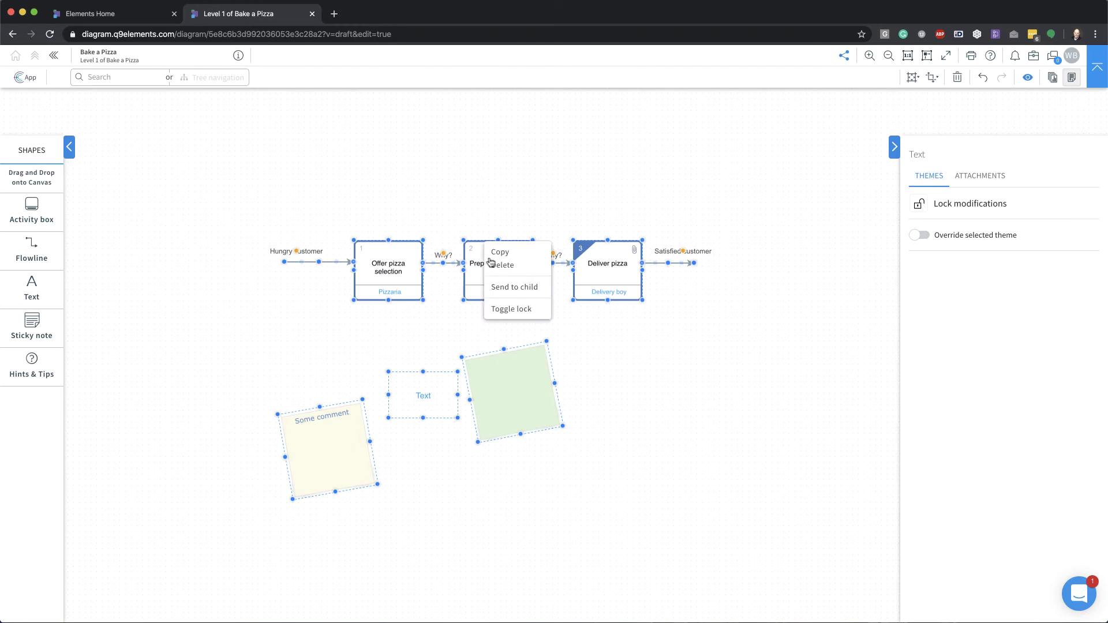
left_click(513, 286)
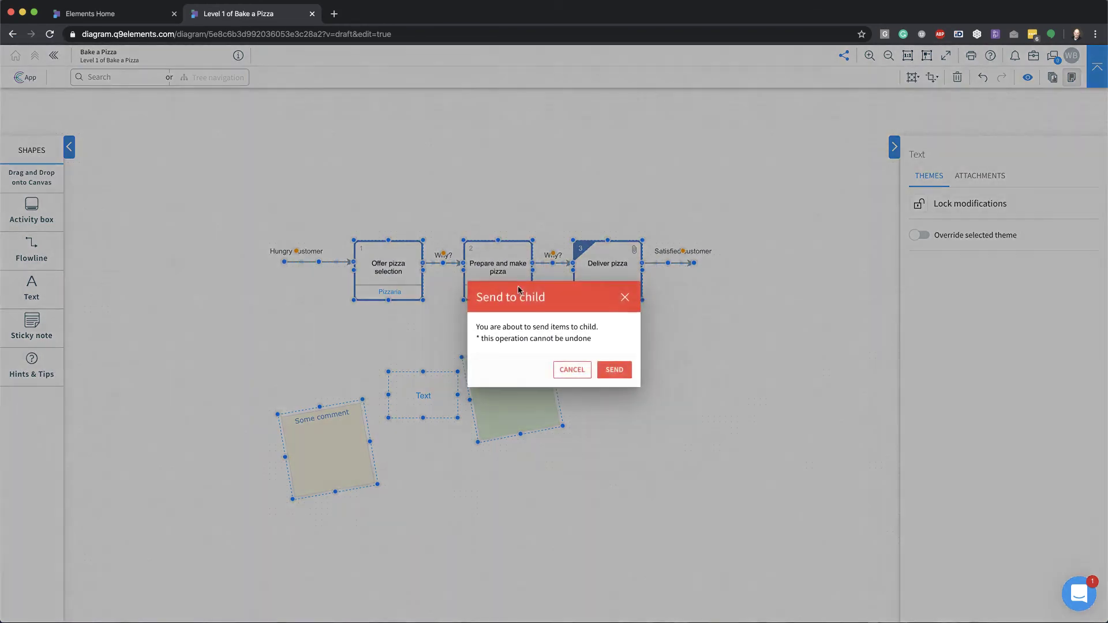
left_click(616, 370)
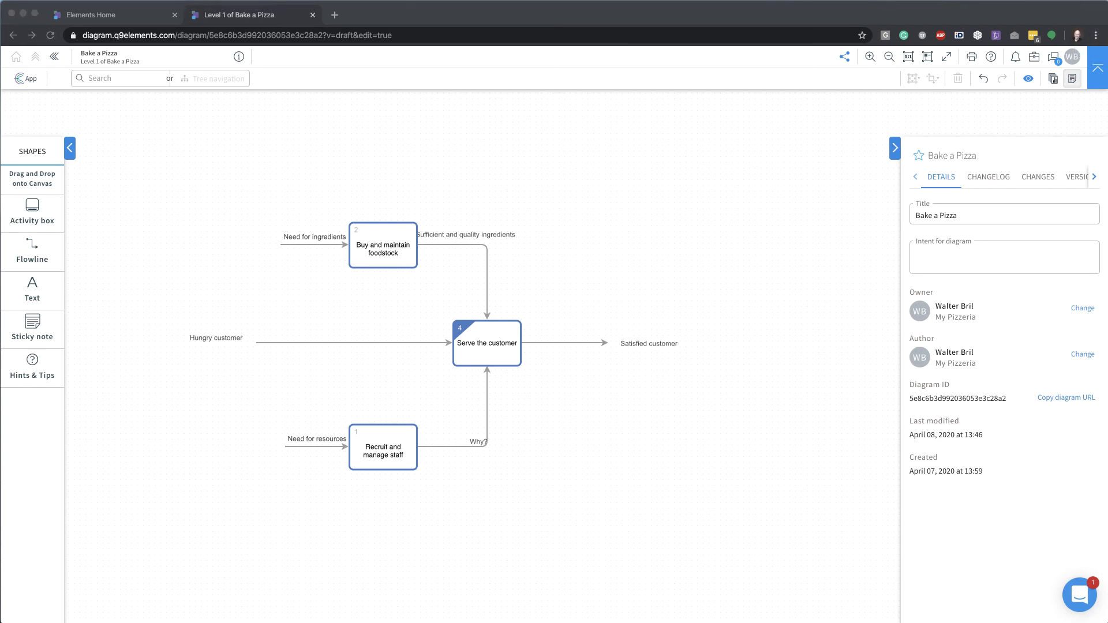
left_click(844, 57)
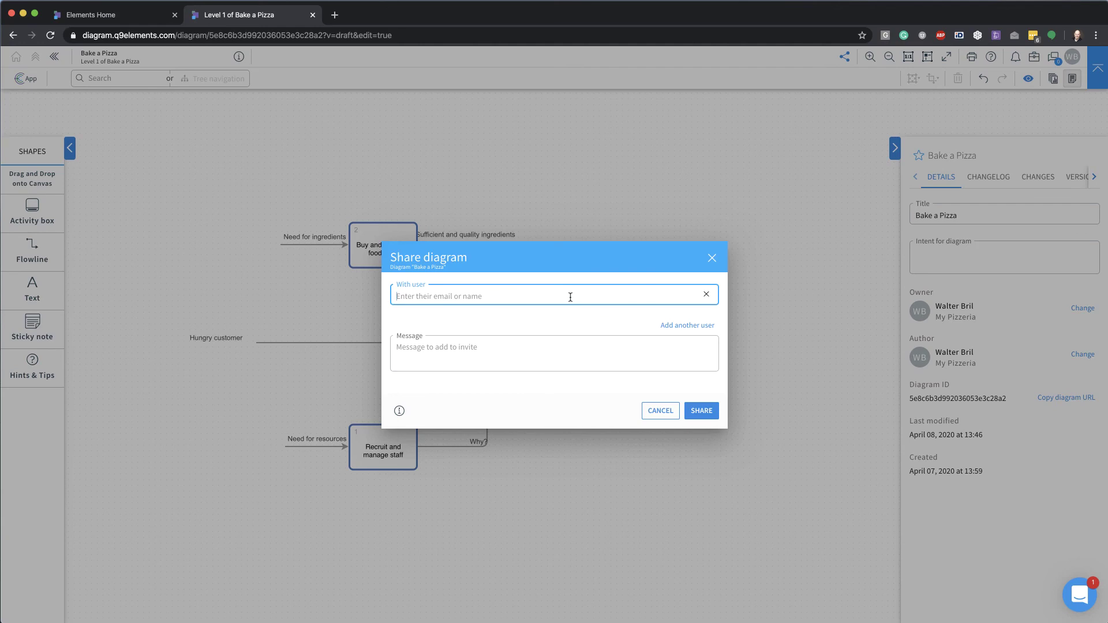
left_click(1043, 5)
key("Escape")
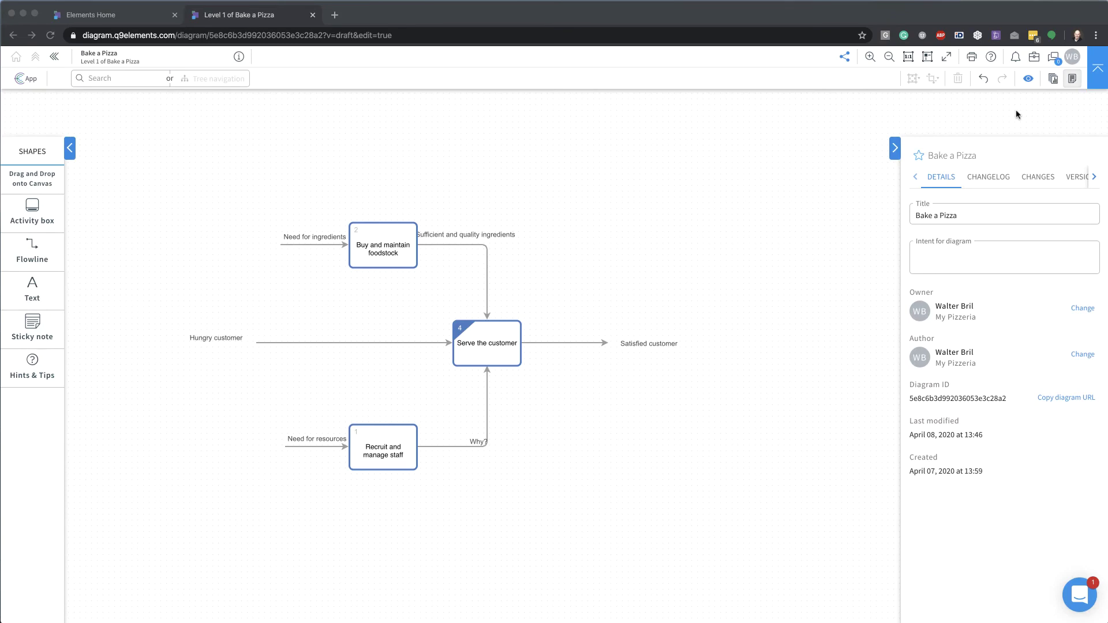
Show the Help panel listing keyboard shortcuts and canvas actions over the map.
left_click(992, 59)
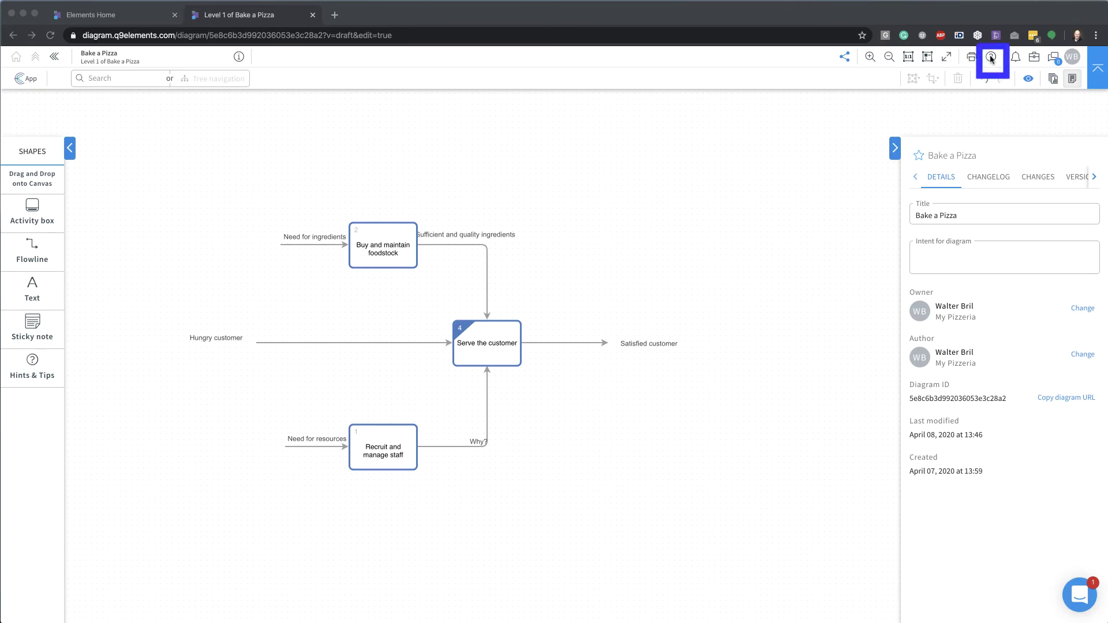
left_click(992, 58)
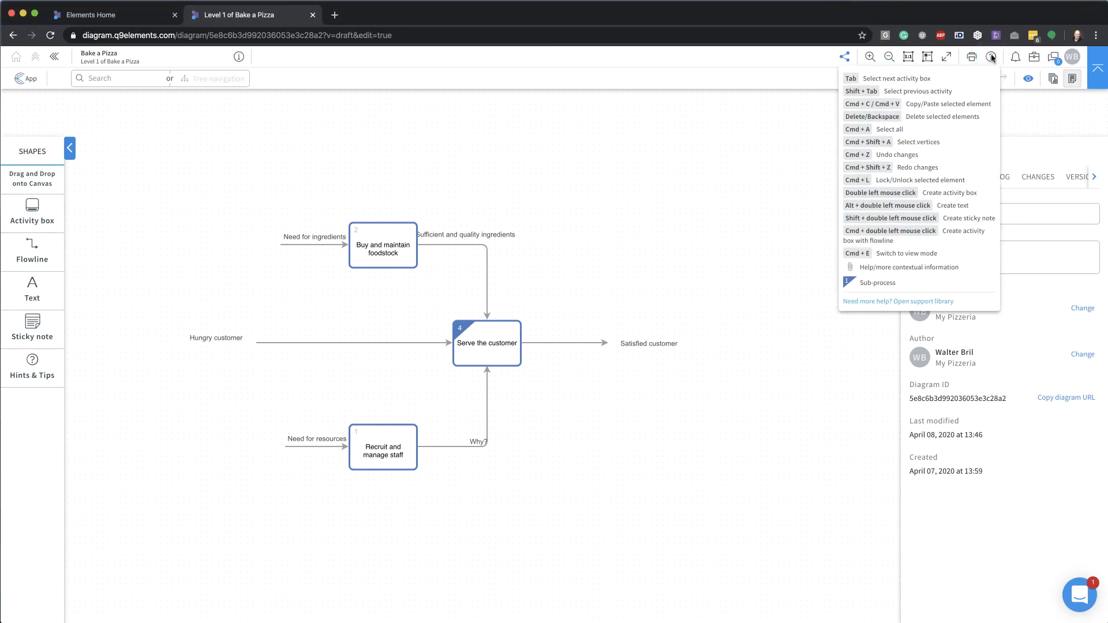